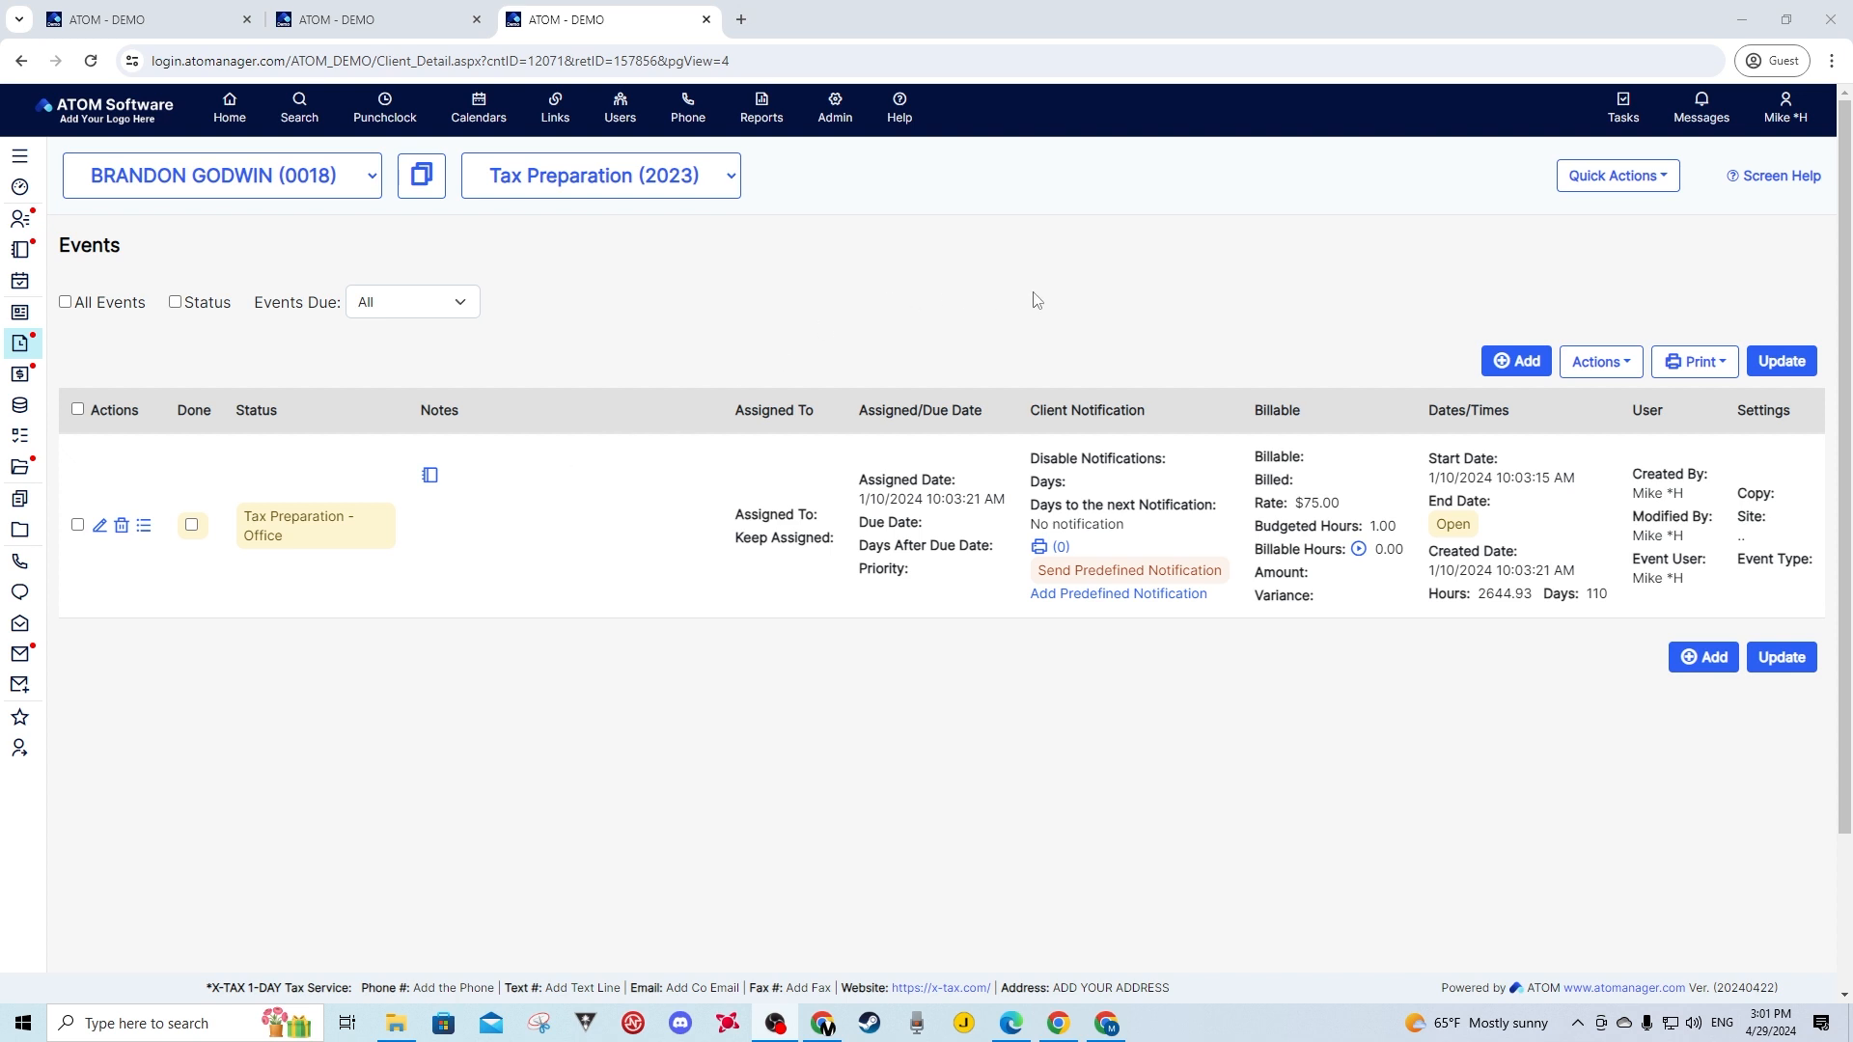
# - Start a new event for the client, open its Status list, then view the Overview dashboard
pyautogui.click(1512, 365)
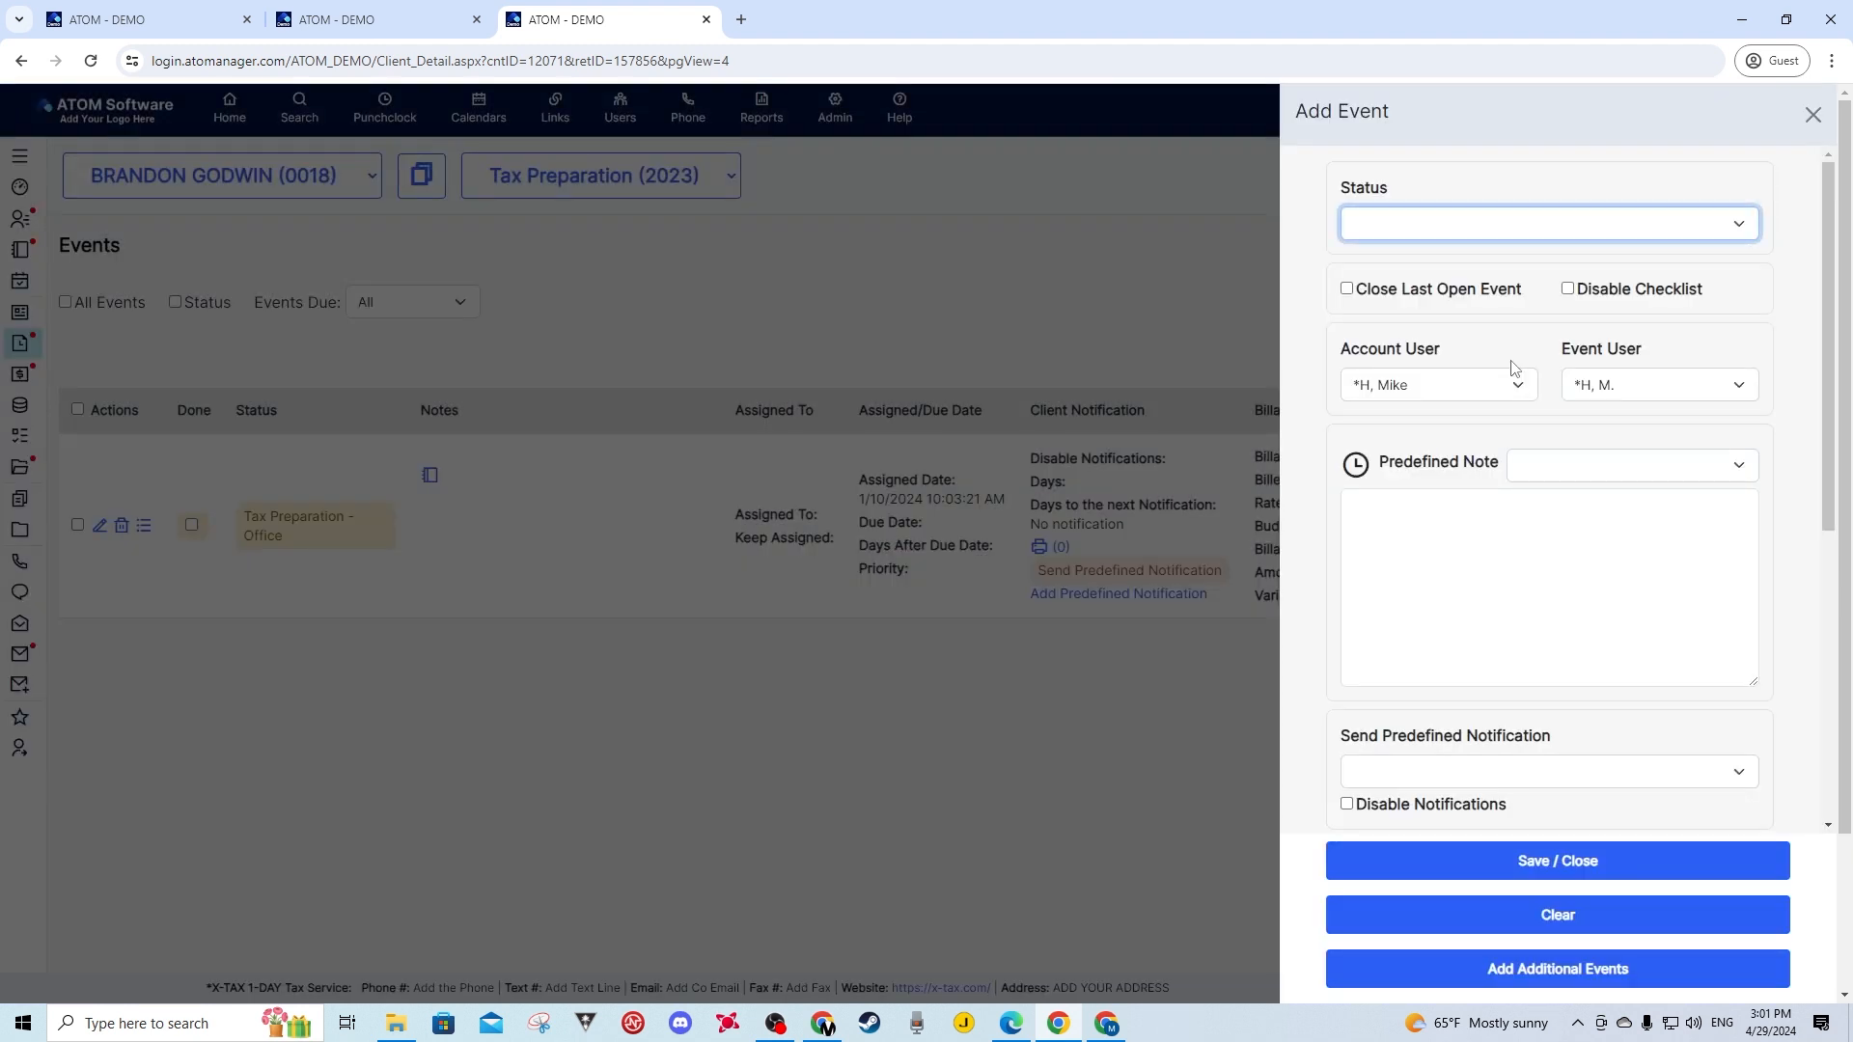
pyautogui.click(1416, 230)
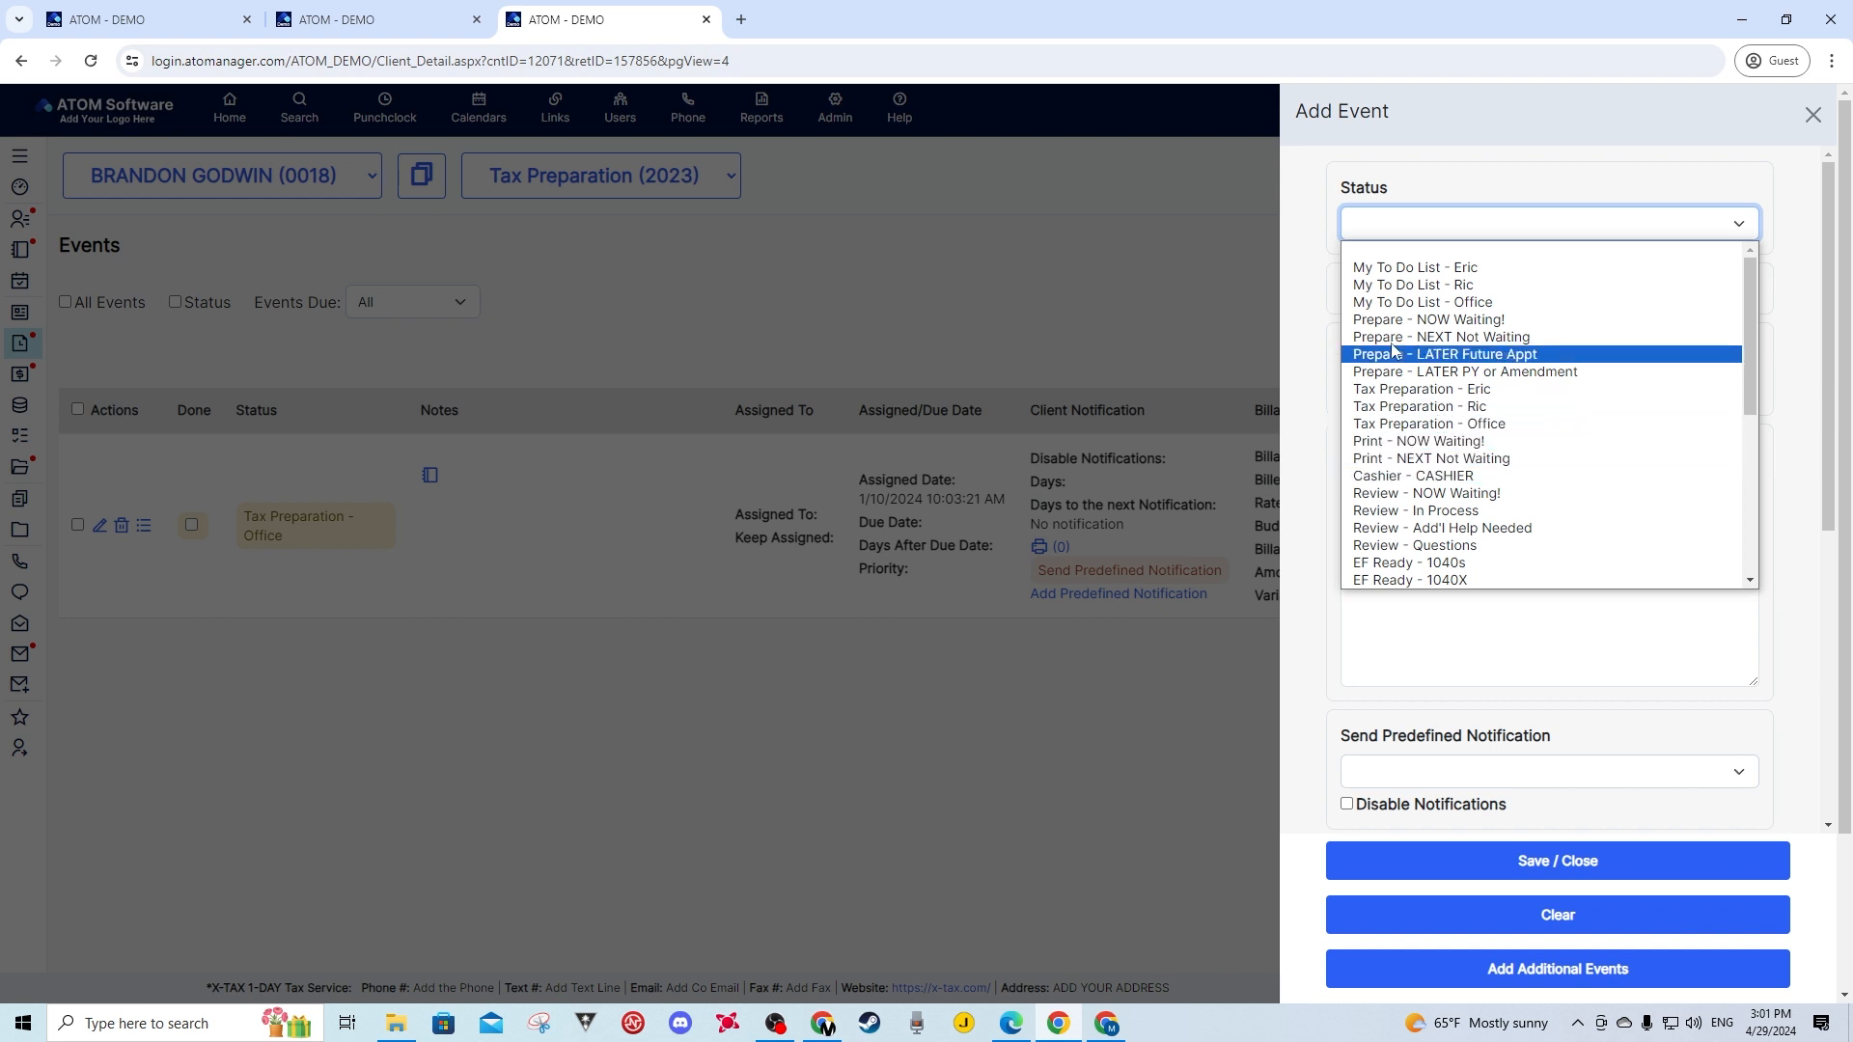
pyautogui.click(407, 10)
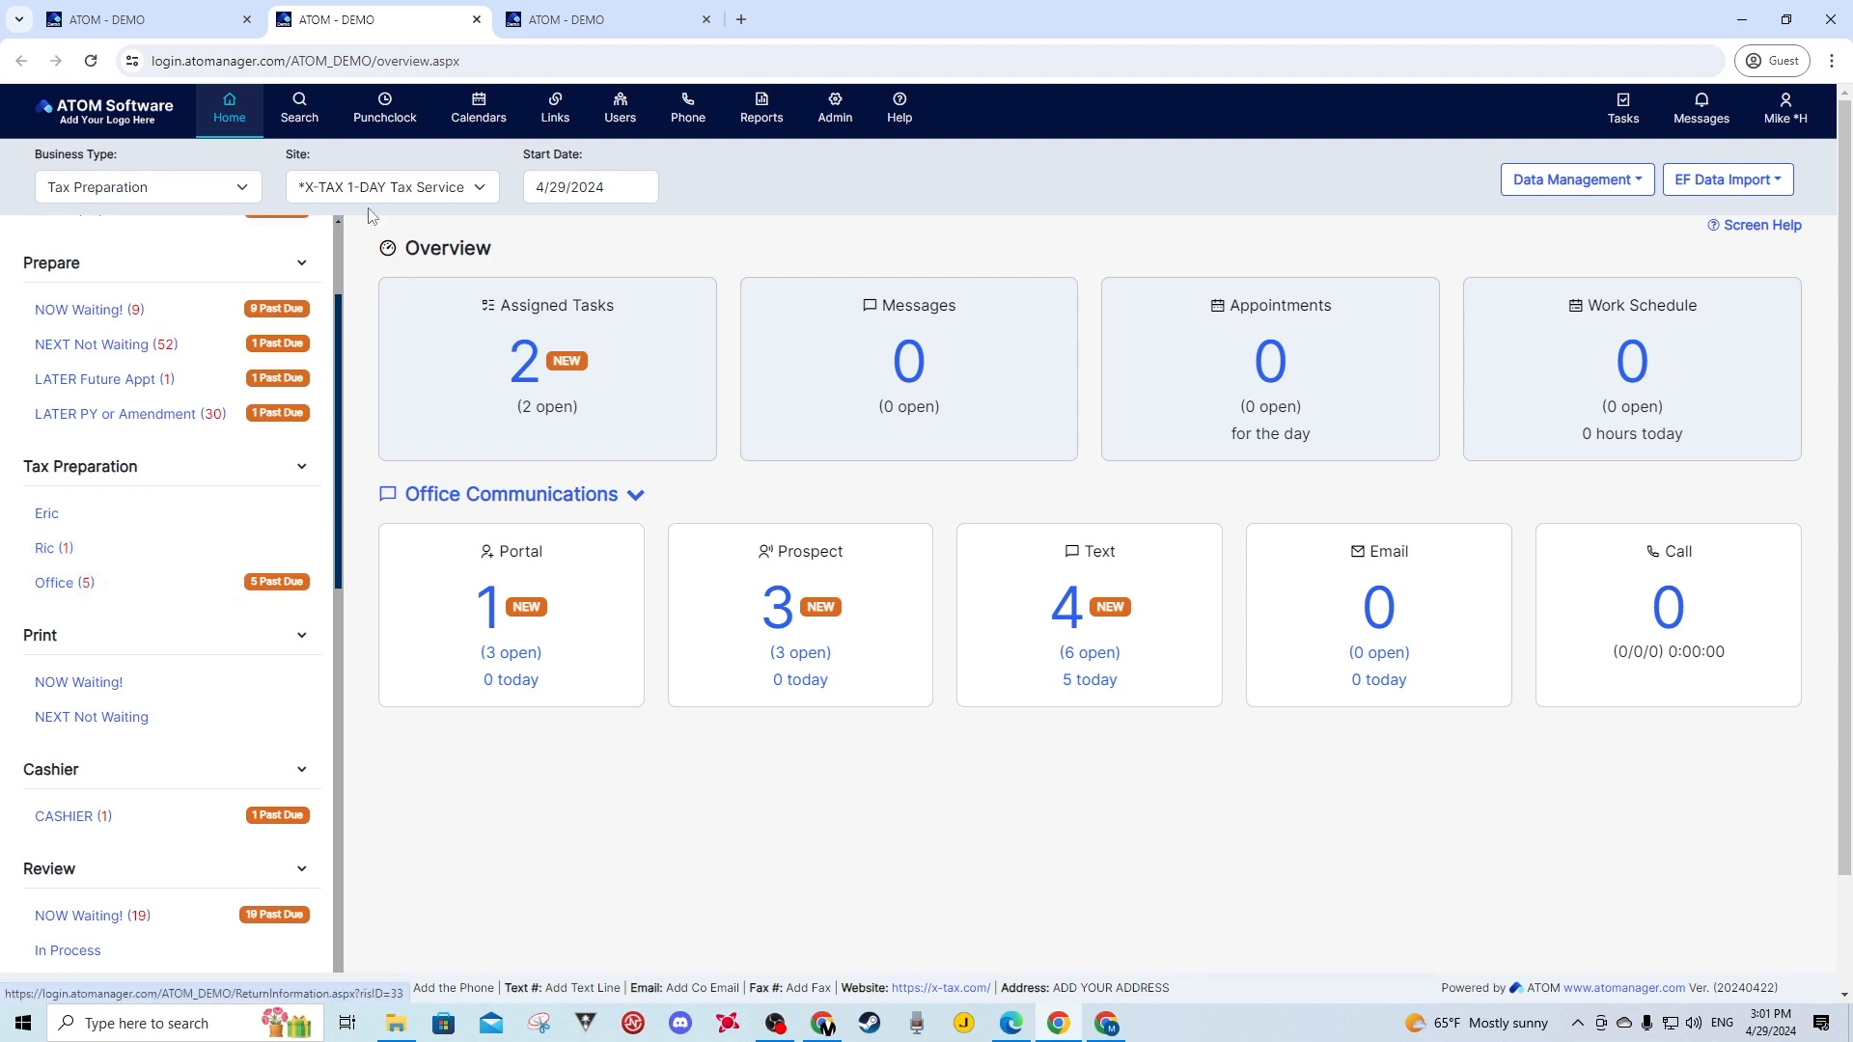
# - Return to the Add Event form and open its Status dropdown
pyautogui.click(594, 11)
pyautogui.click(1483, 231)
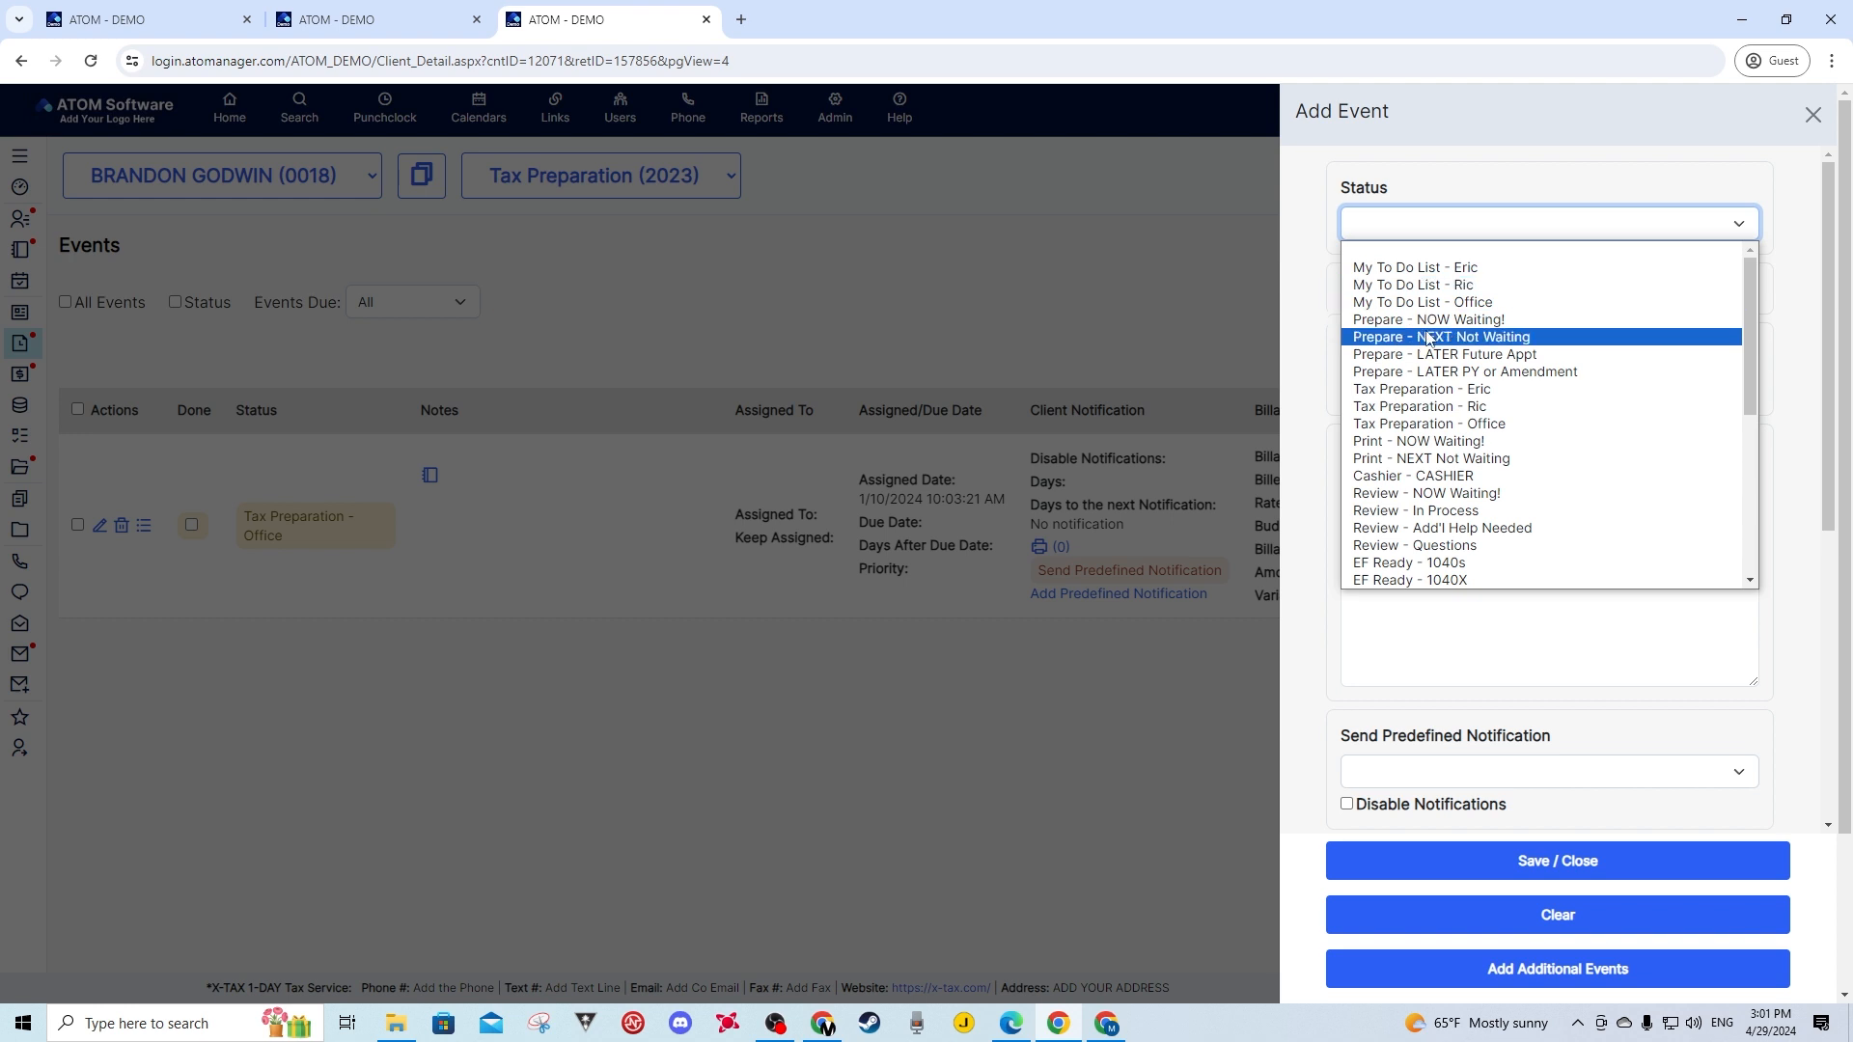
# - Choose Print - NOW Waiting! as status, keeping Close Last Open Event checked and the checklist enabled
pyautogui.click(1425, 442)
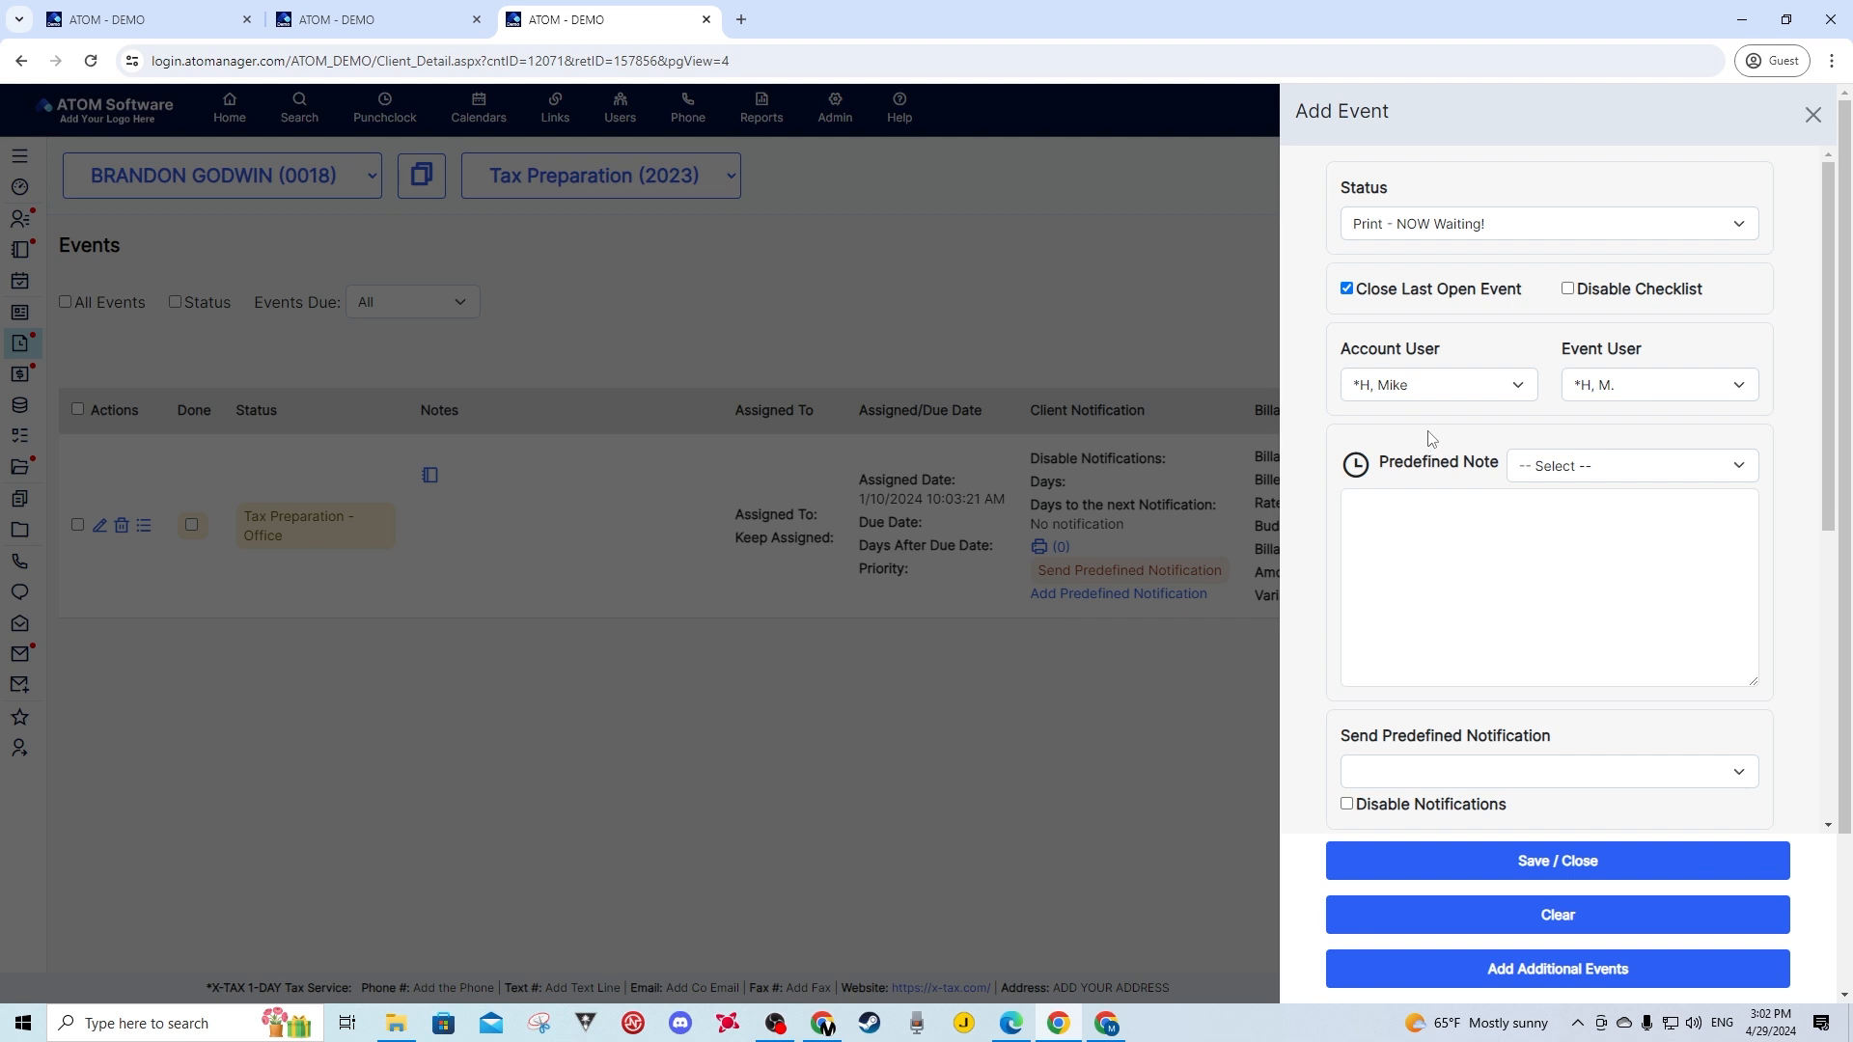
pyautogui.moveTo(1525, 297); pyautogui.dragTo(1390, 293)
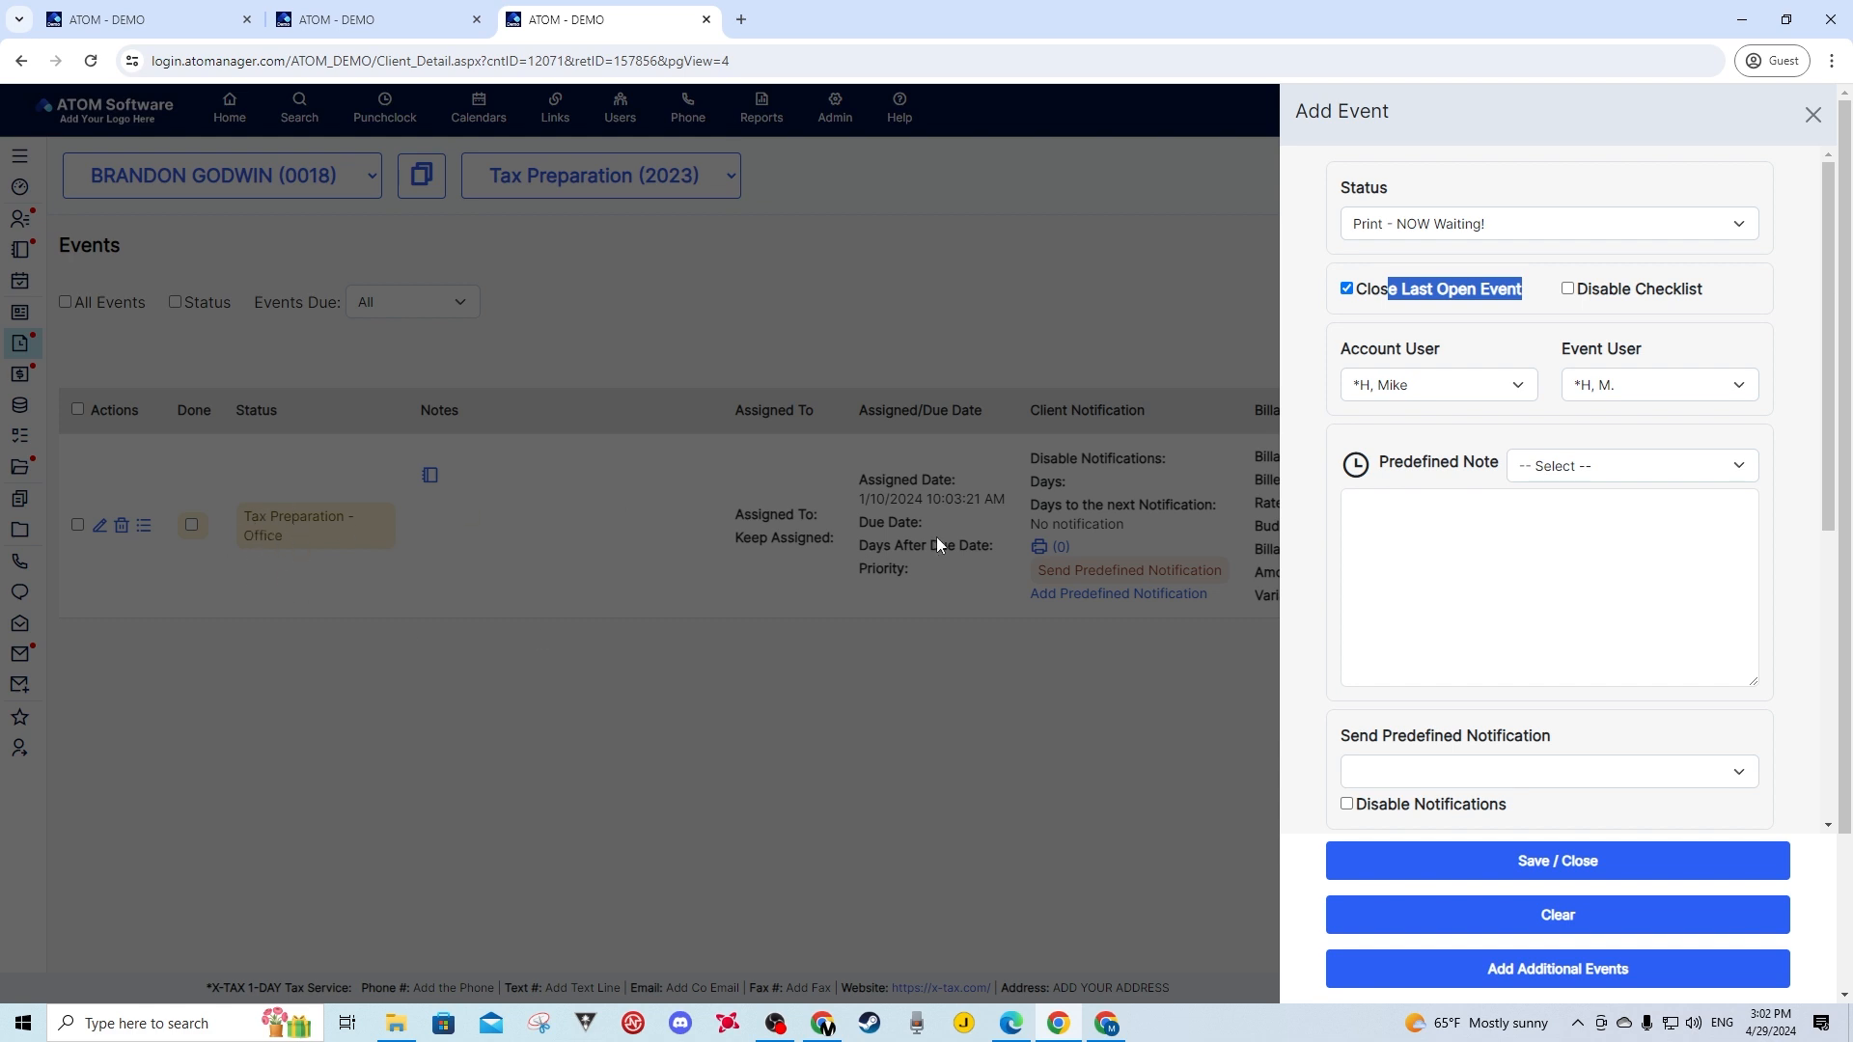
pyautogui.click(1502, 318)
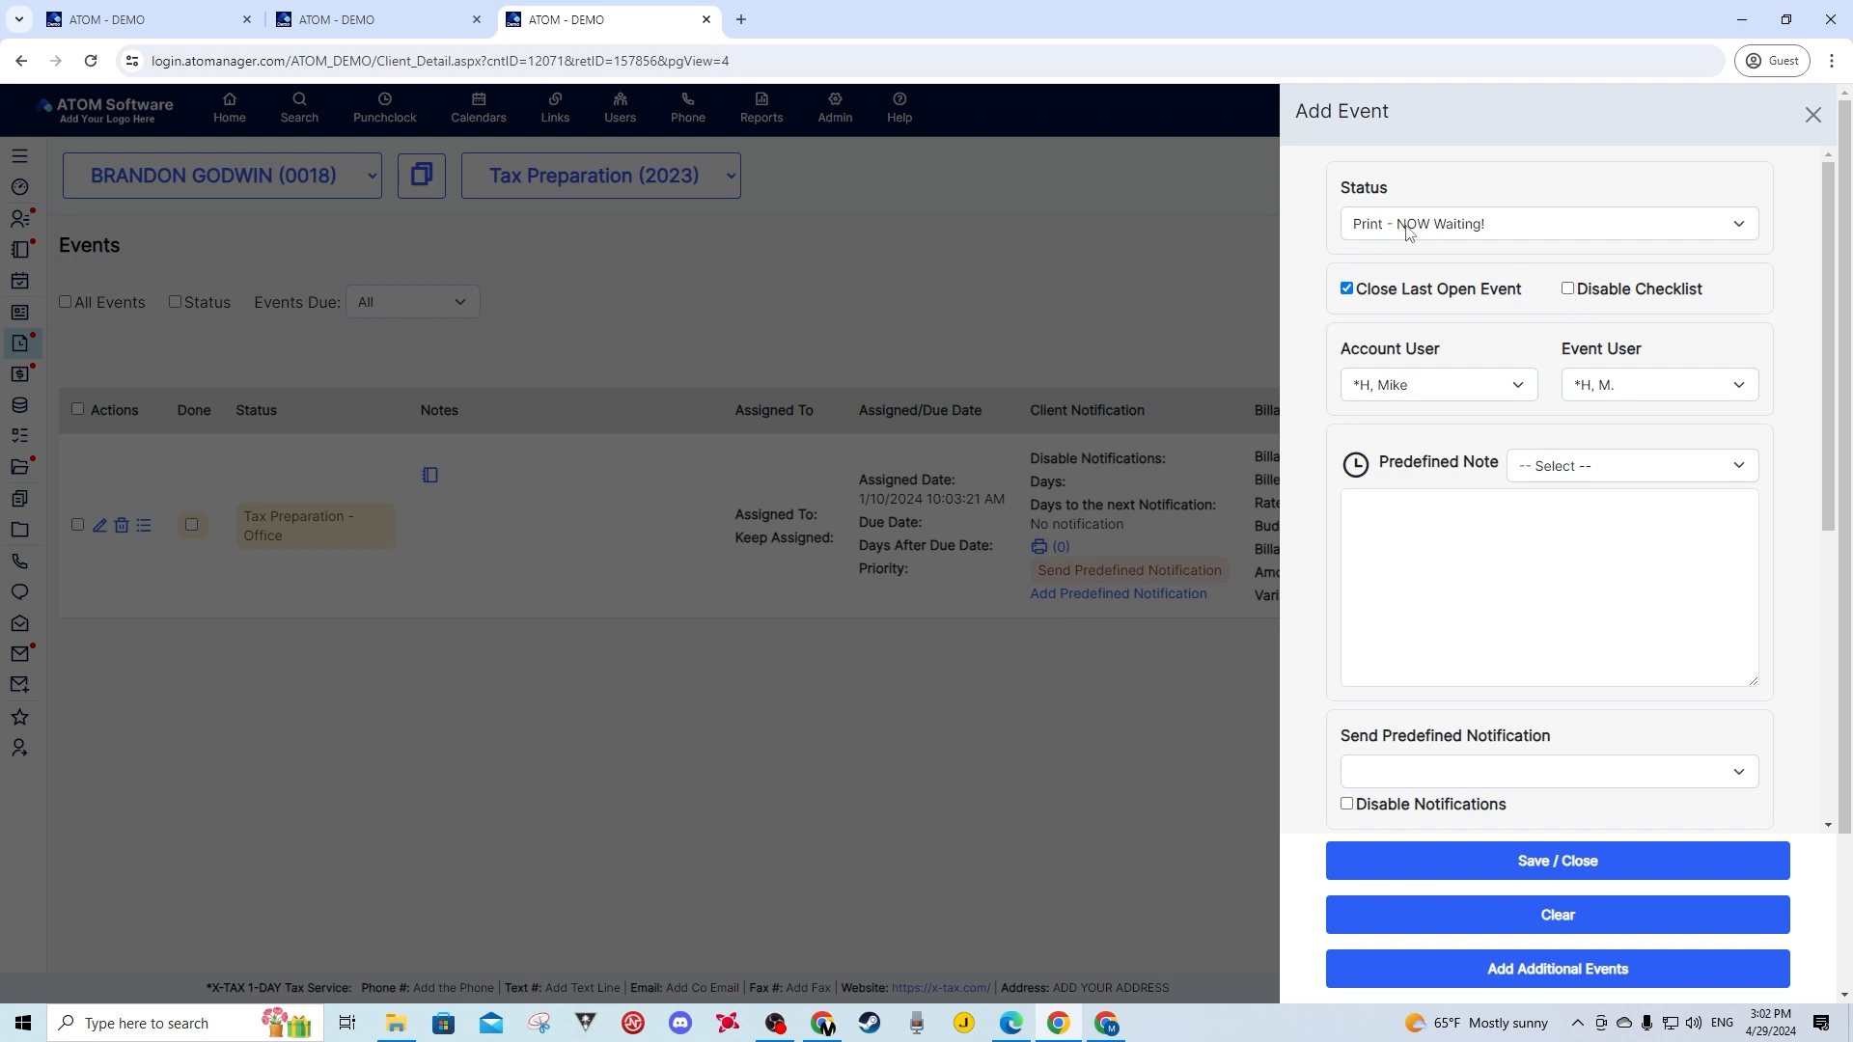
pyautogui.click(1567, 289)
pyautogui.click(1568, 291)
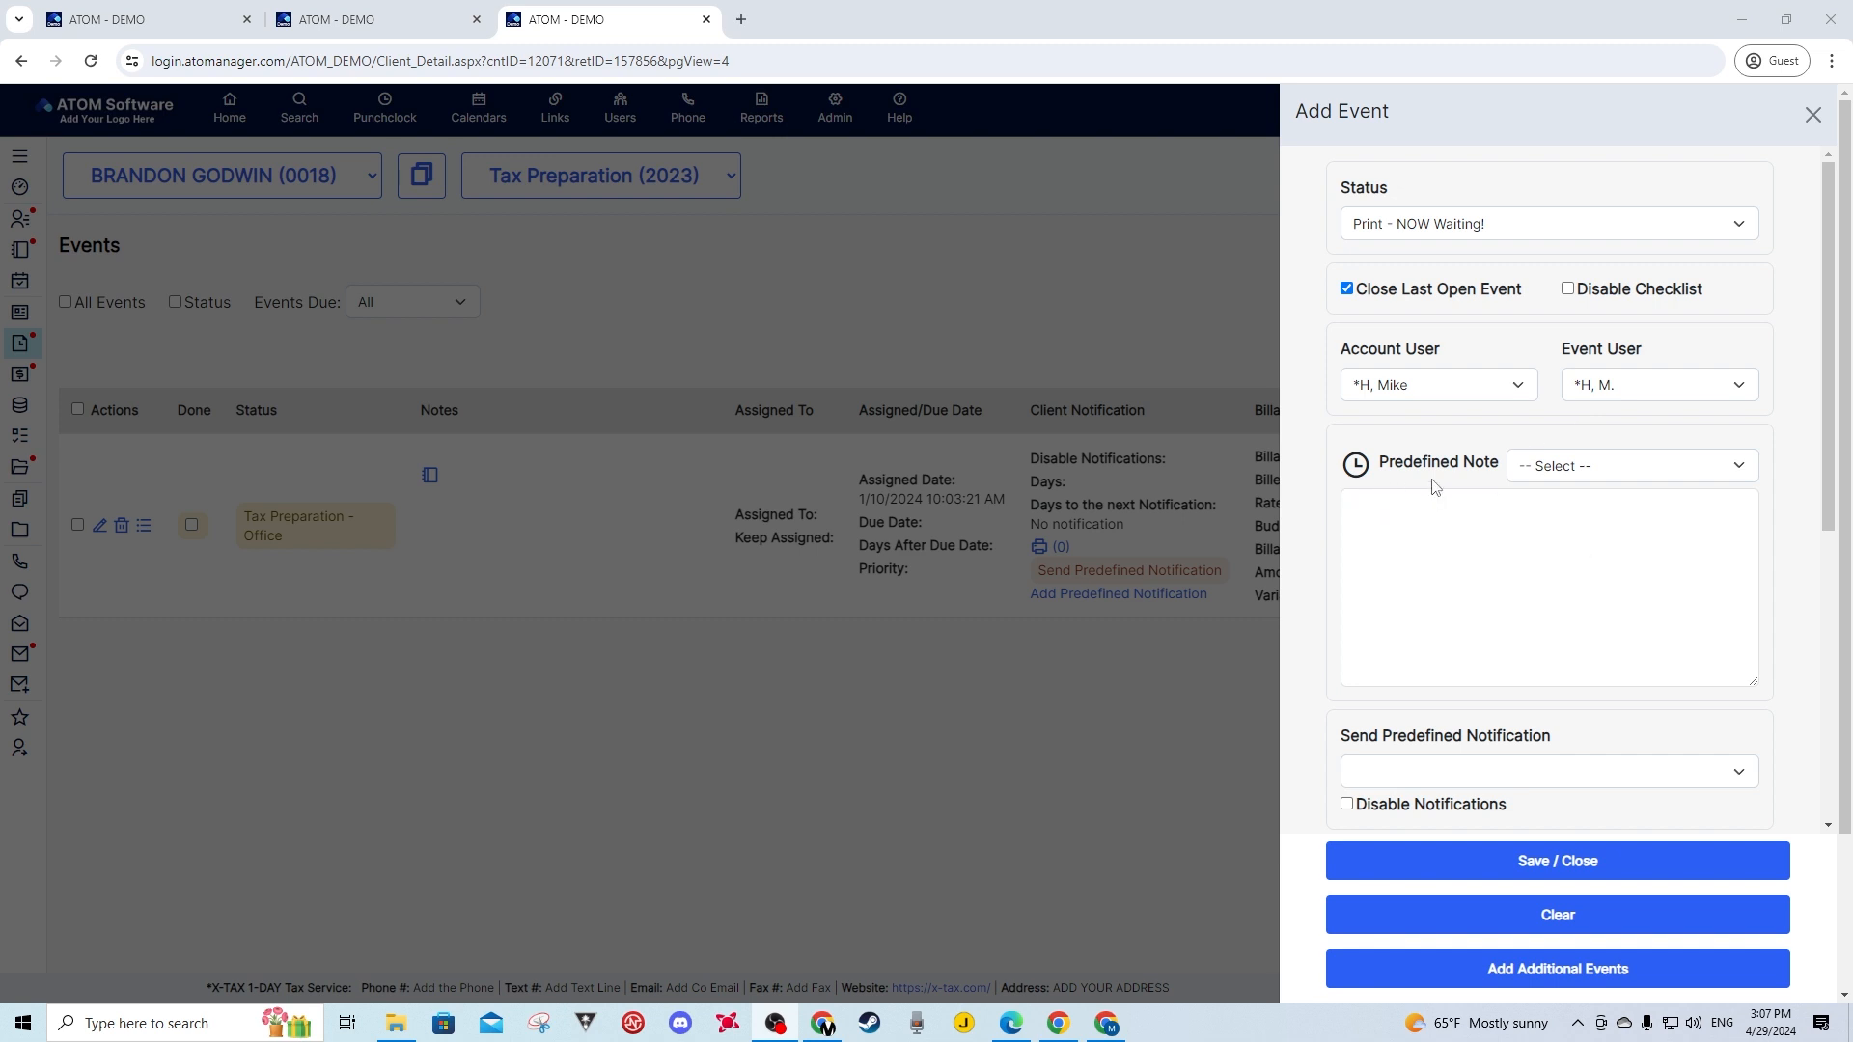
# - Insert the Printing predefined note into the event's notes
pyautogui.click(1568, 472)
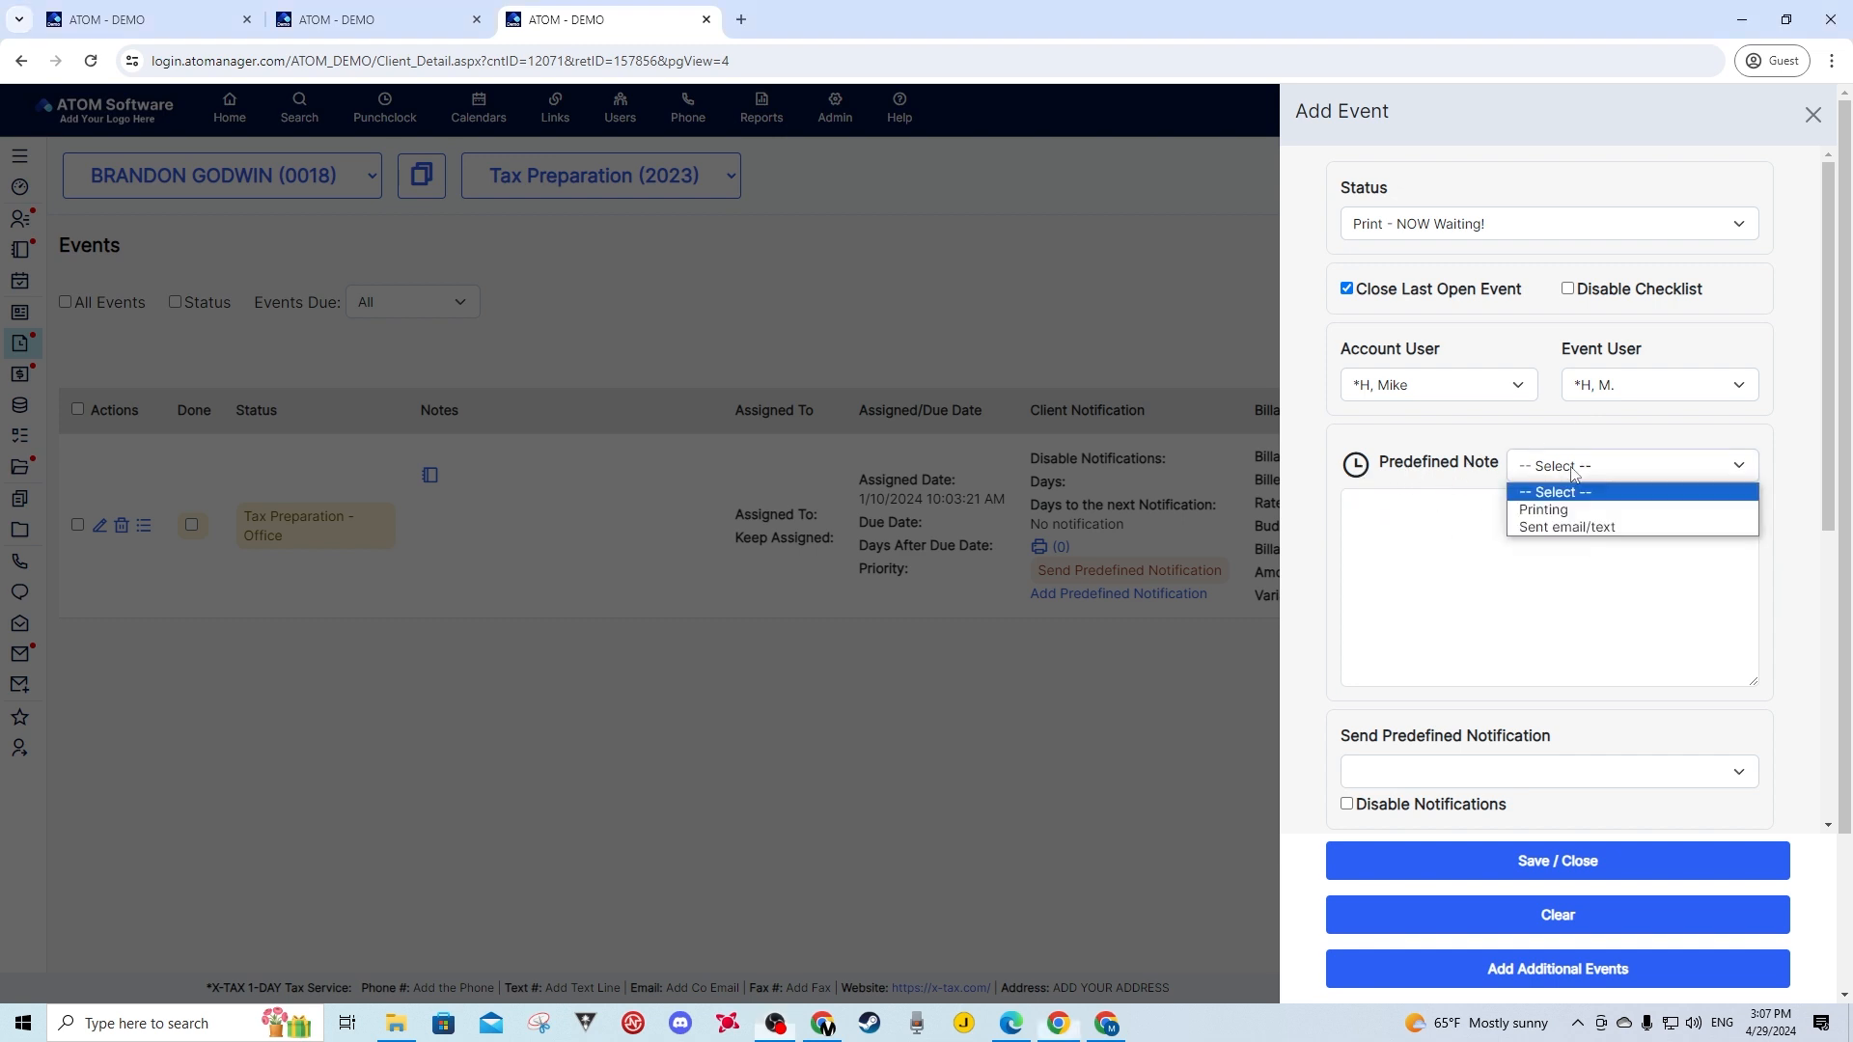
pyautogui.click(1542, 512)
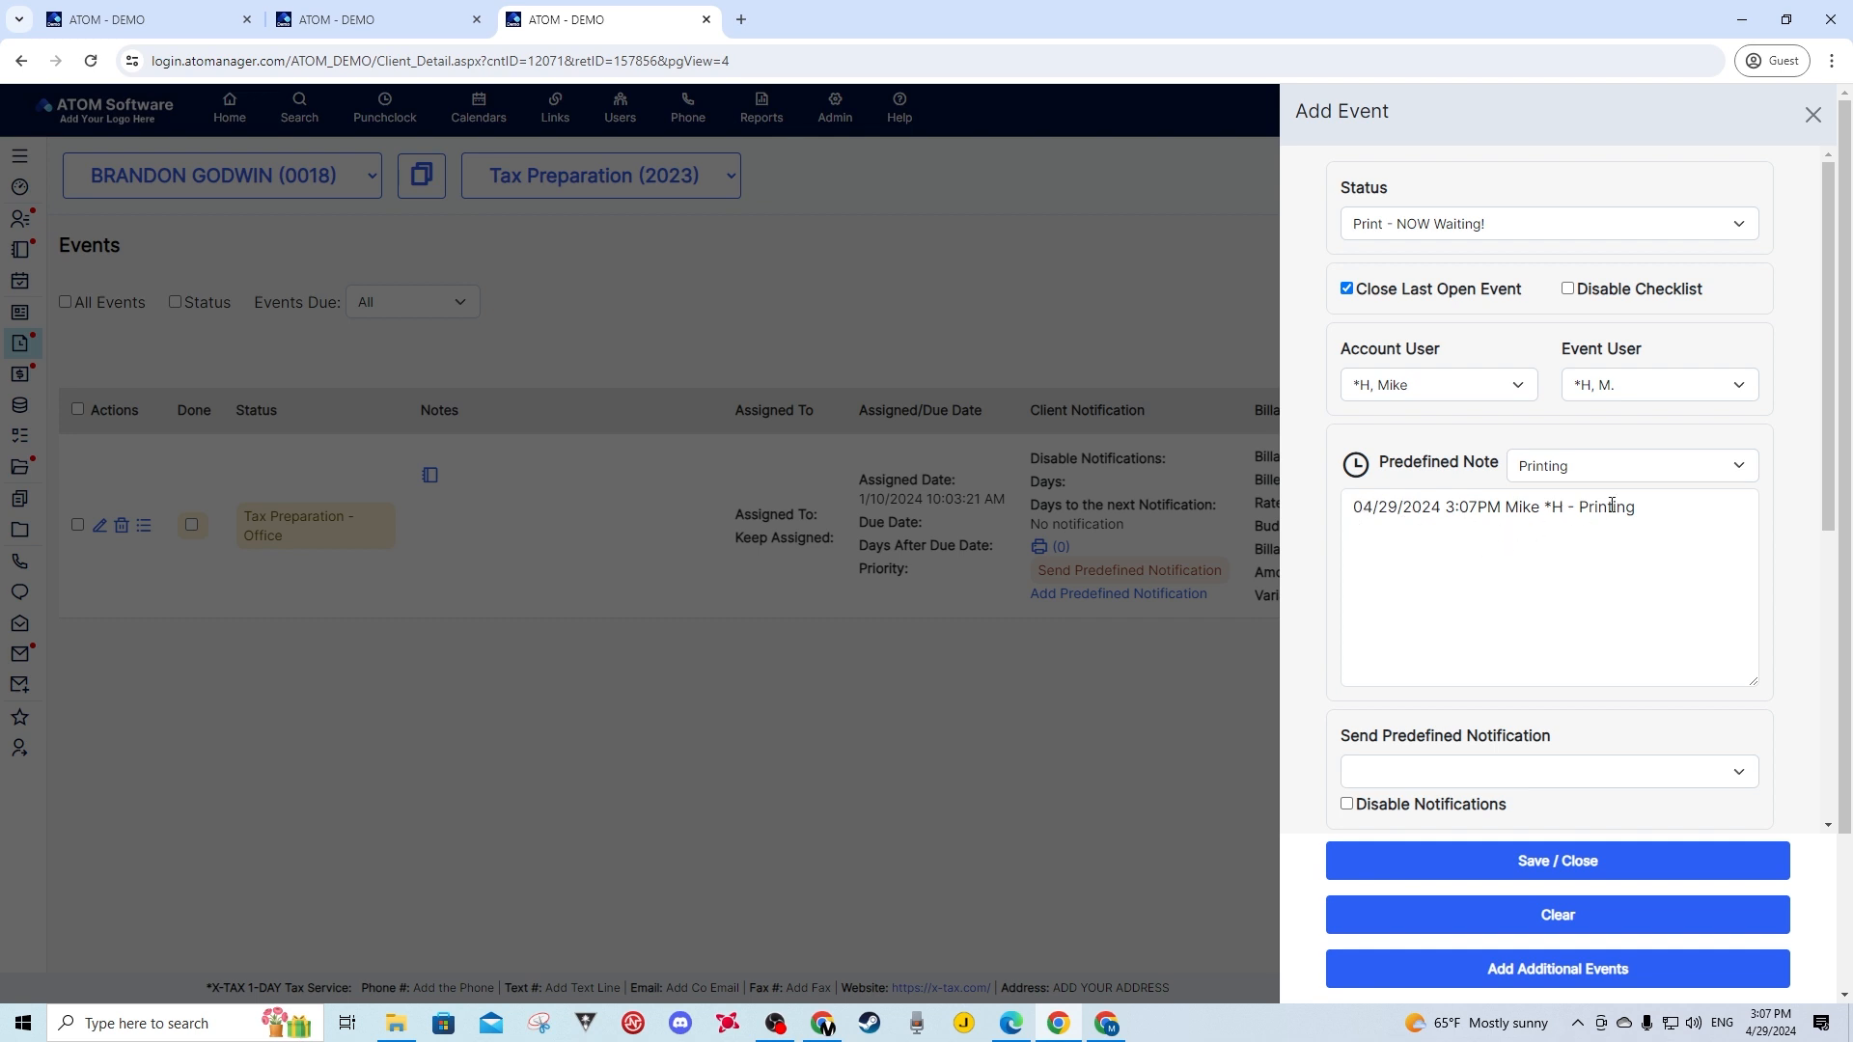
pyautogui.moveTo(1637, 508); pyautogui.dragTo(1590, 510)
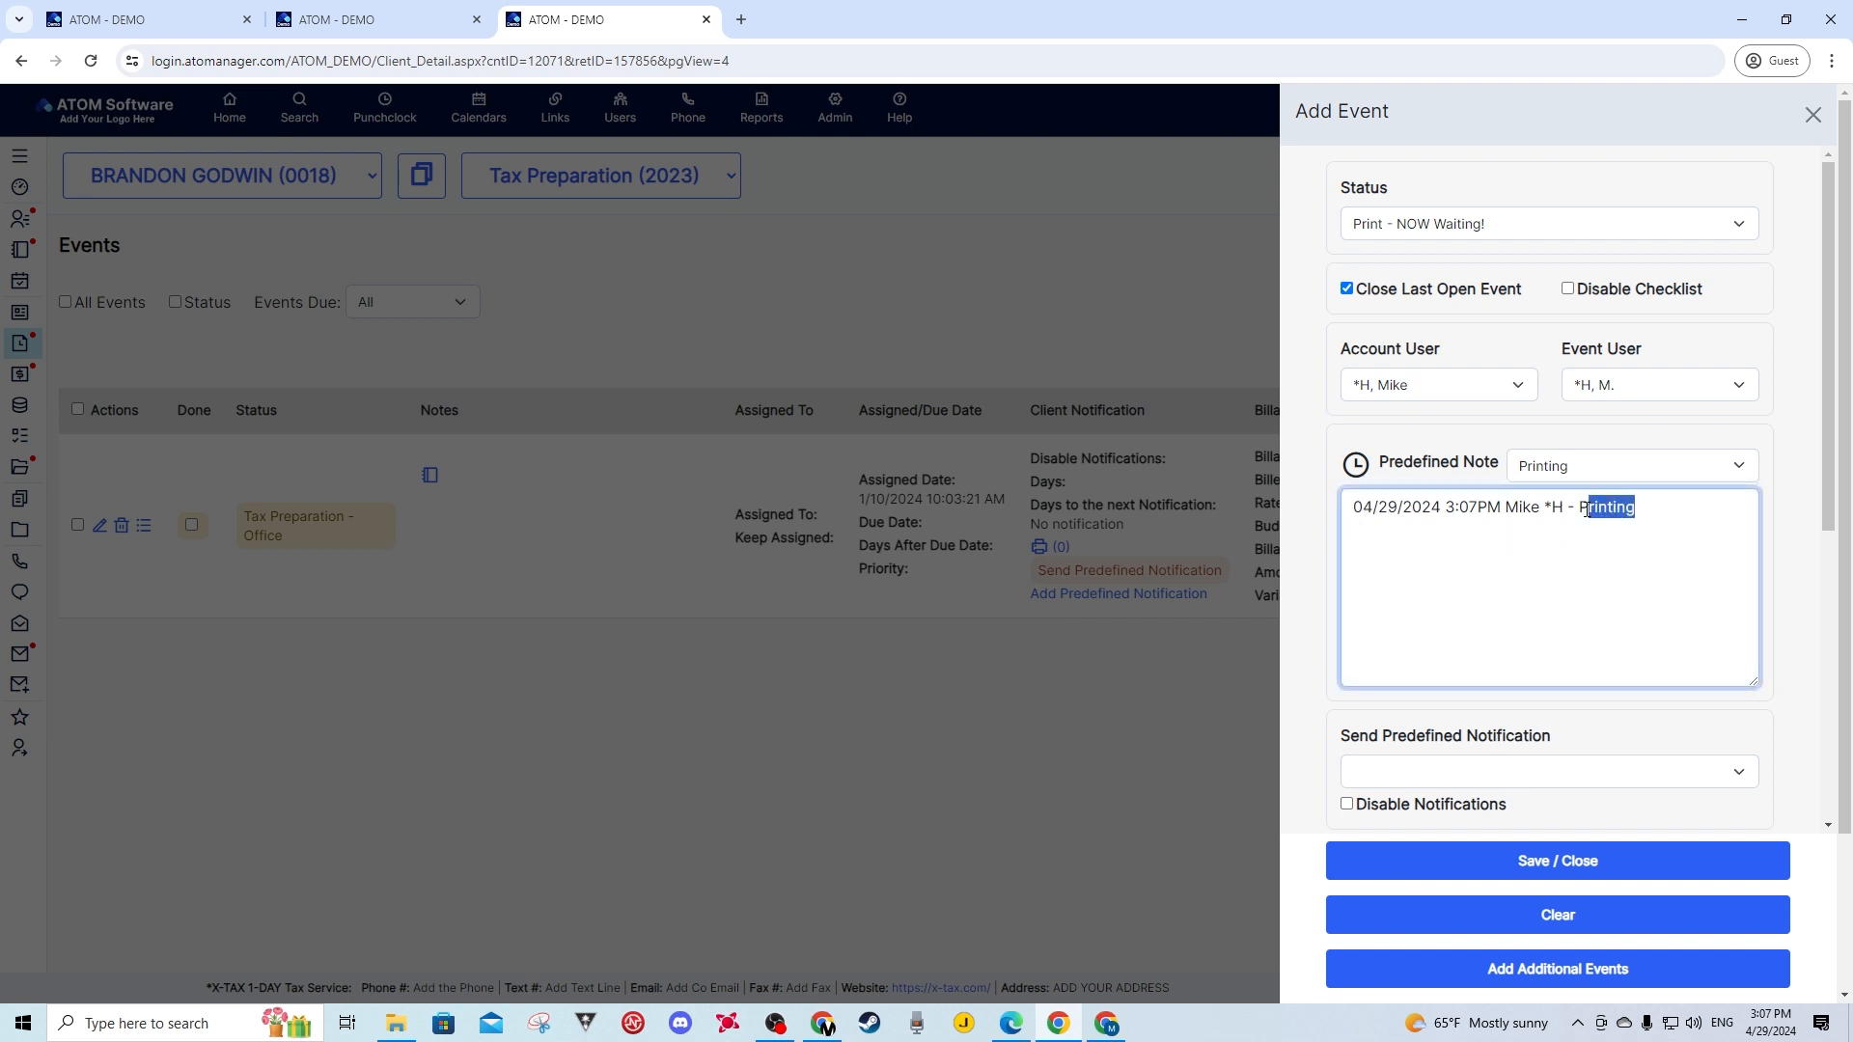
pyautogui.click(1656, 505)
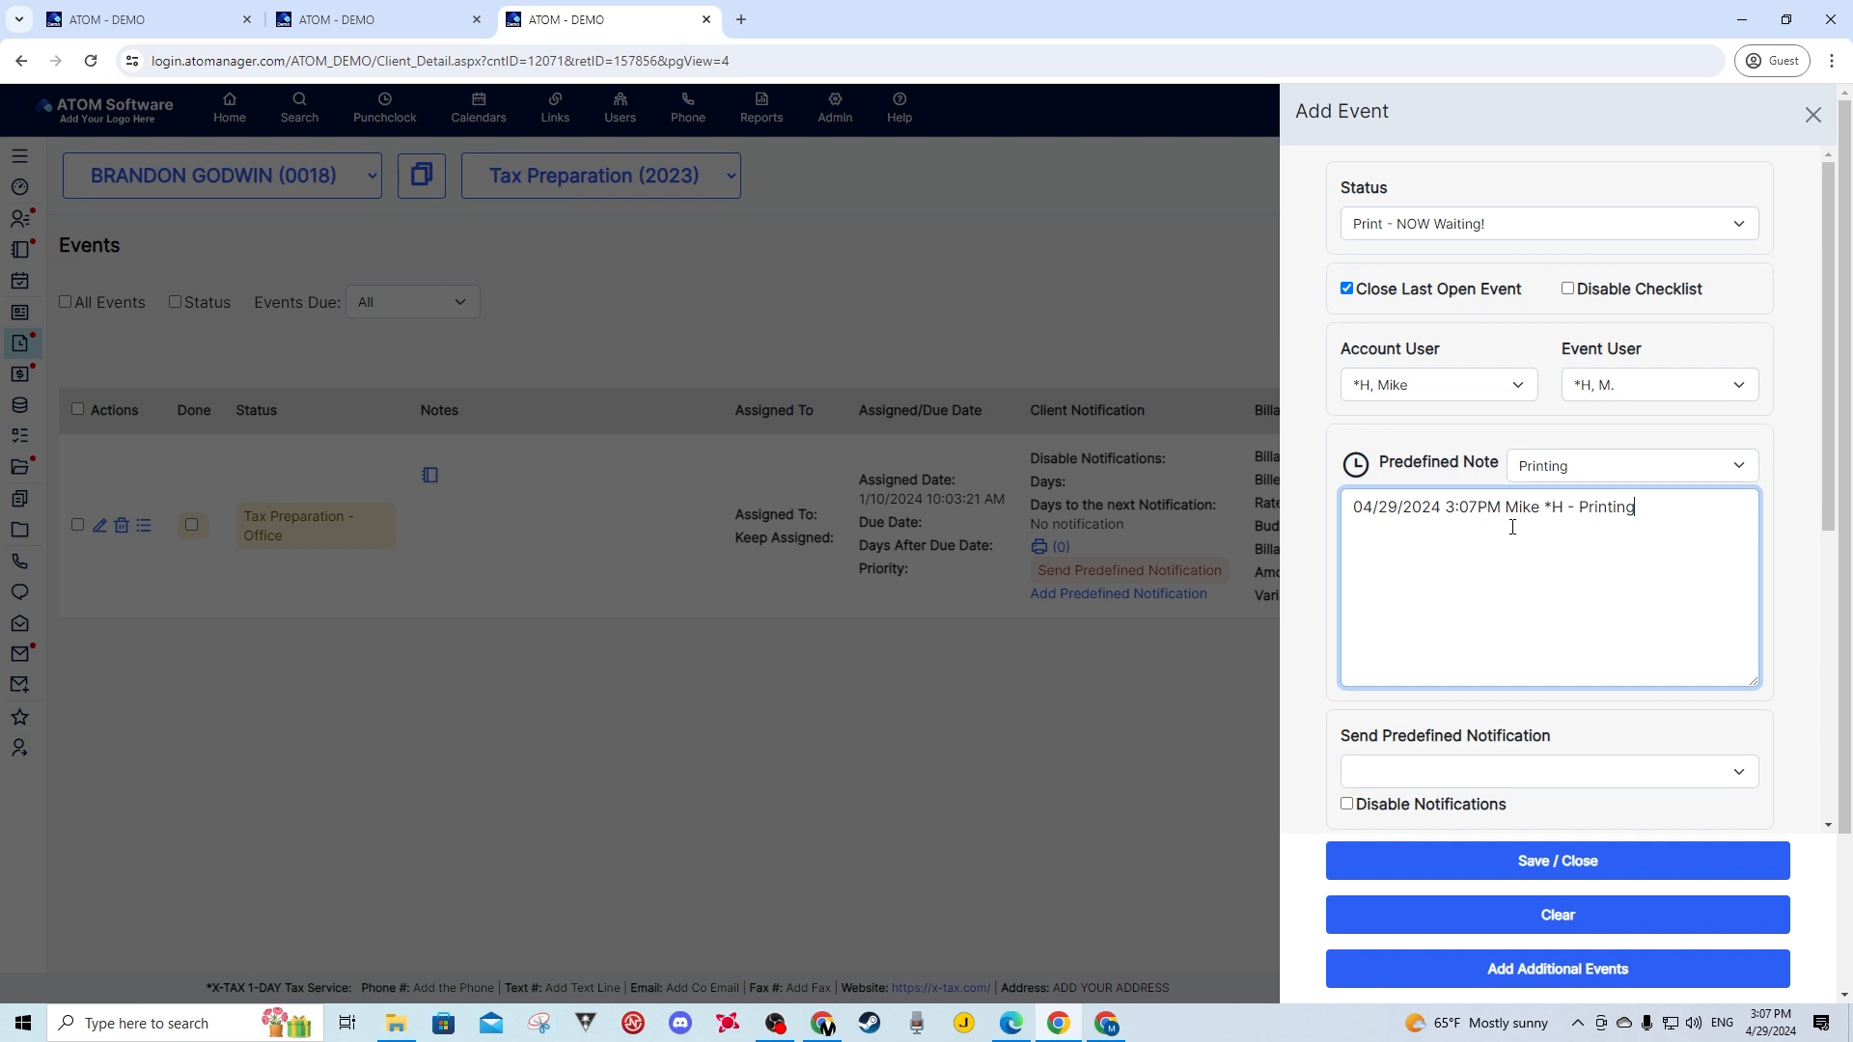
# - Add a new timestamped note line and type 'fdasfdasfdafdafa' after it
pyautogui.click(1355, 464)
pyautogui.click(1660, 557)
pyautogui.write('fdasfdasfdafdafa')
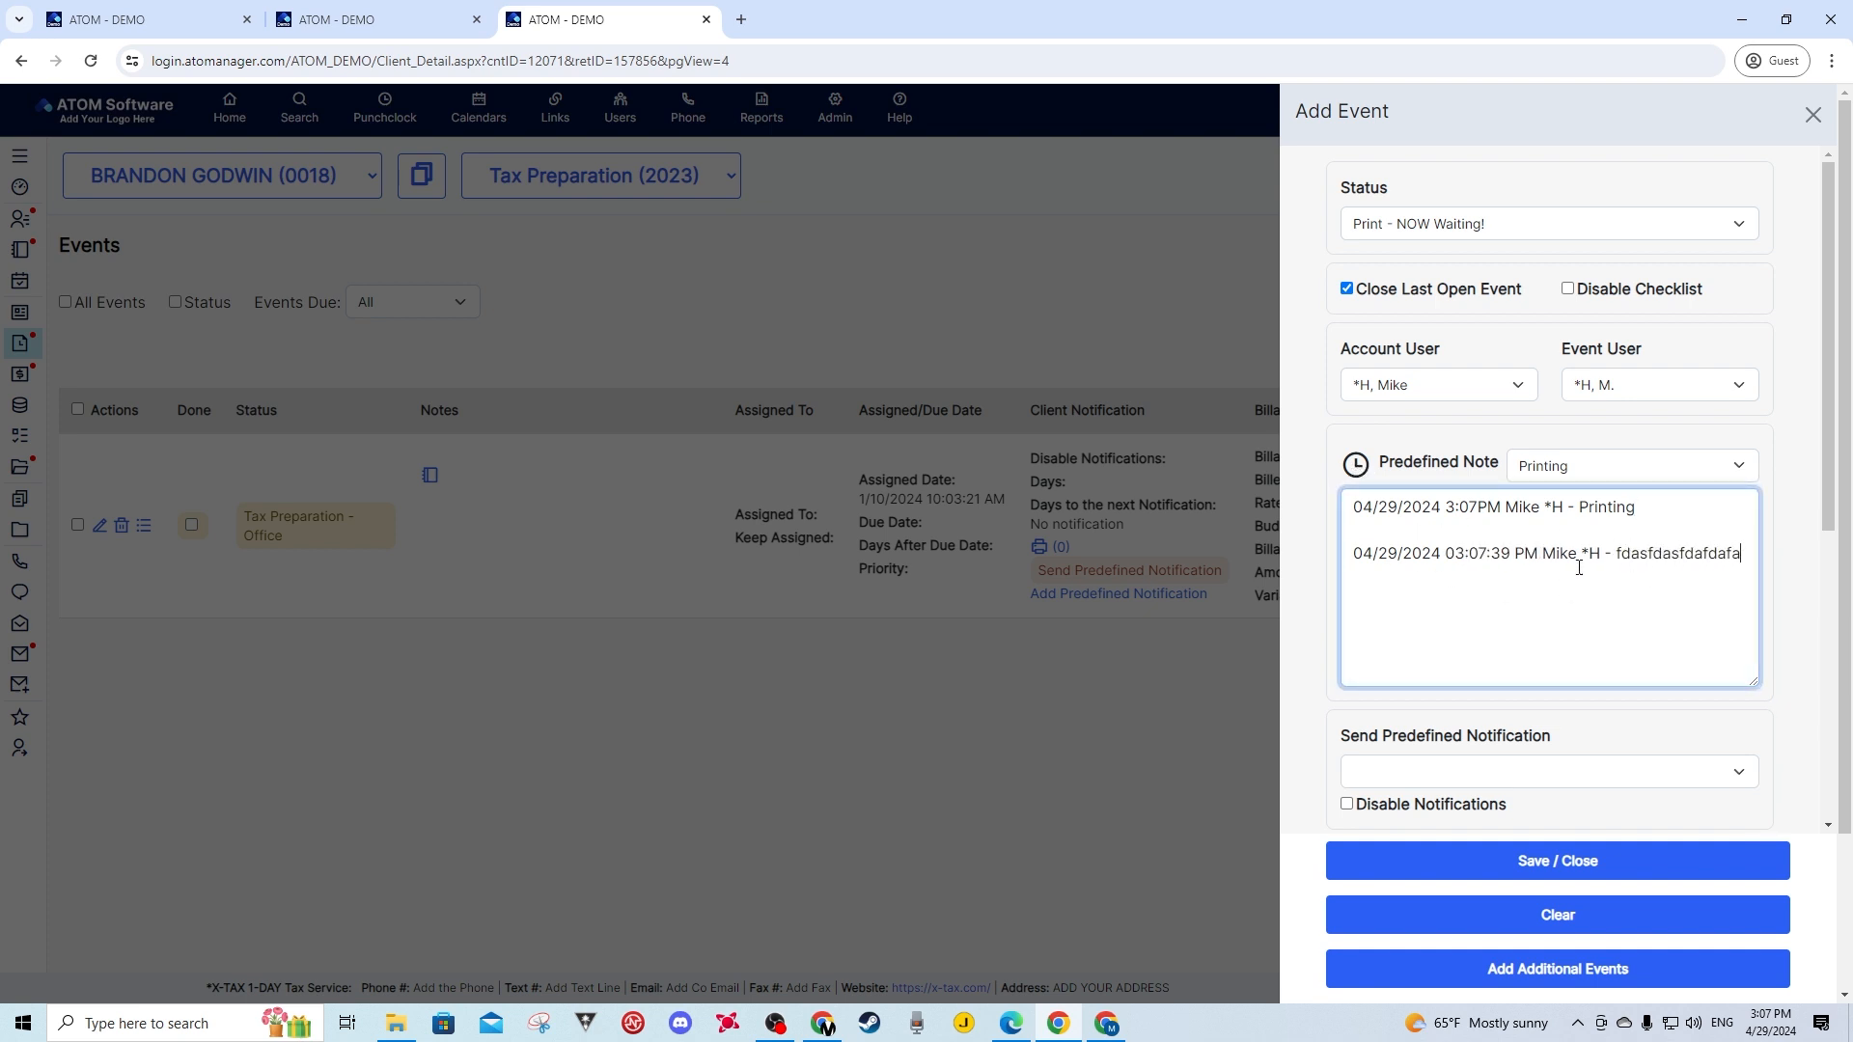
# - Choose the WS - Tax Return Ready for Pickup notification, leaving notifications enabled
pyautogui.scroll(-3, 1499, 609)
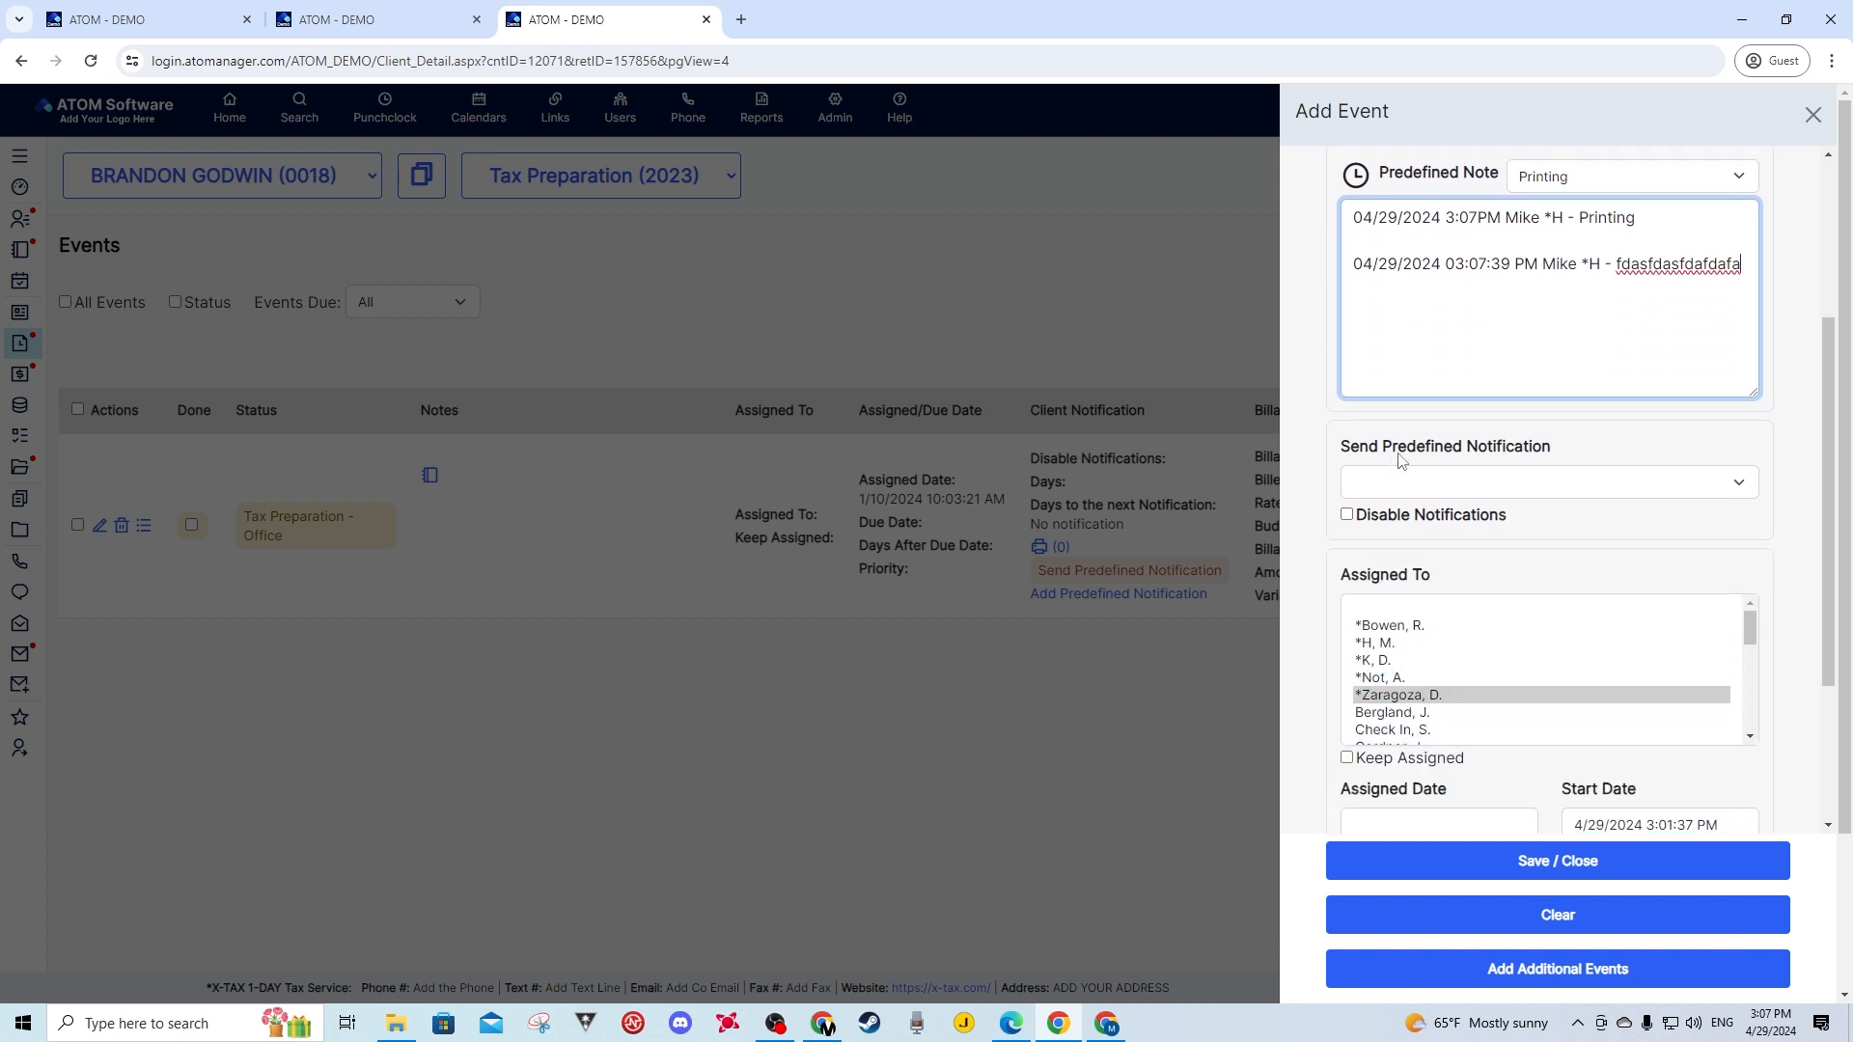
pyautogui.click(1438, 498)
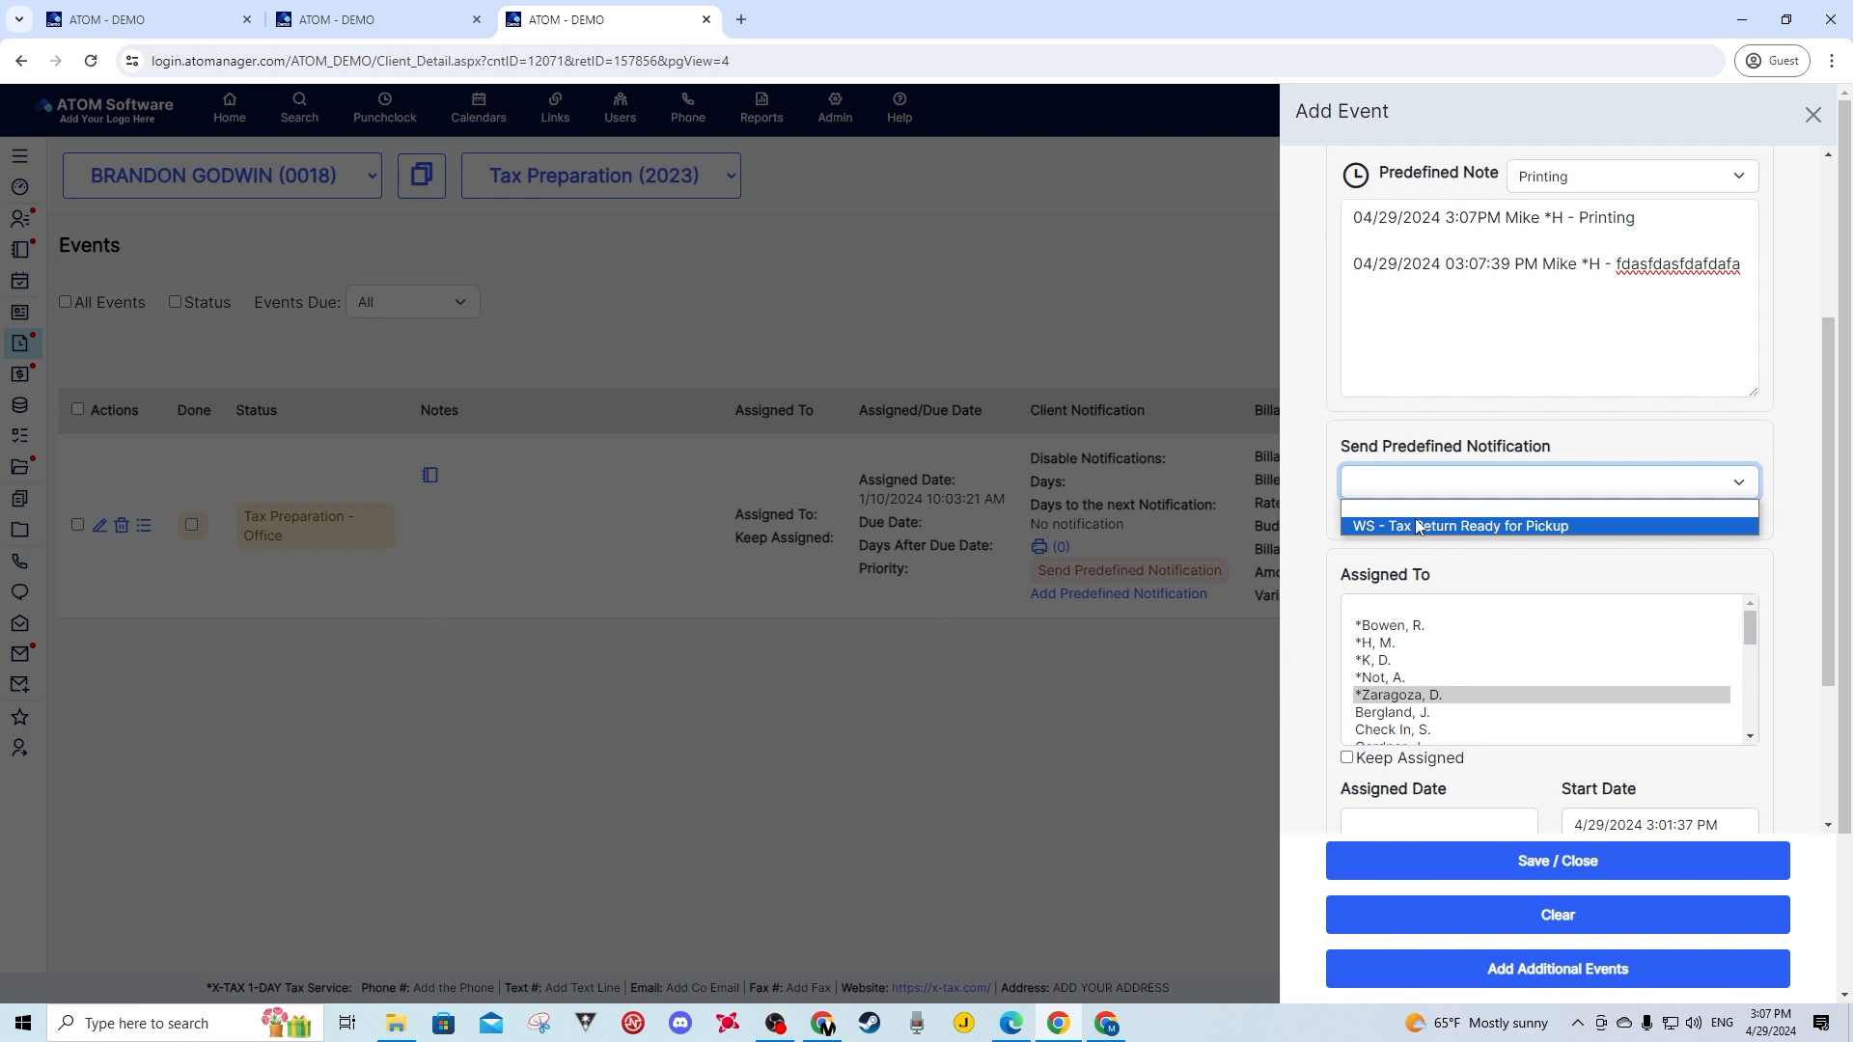
pyautogui.click(1416, 525)
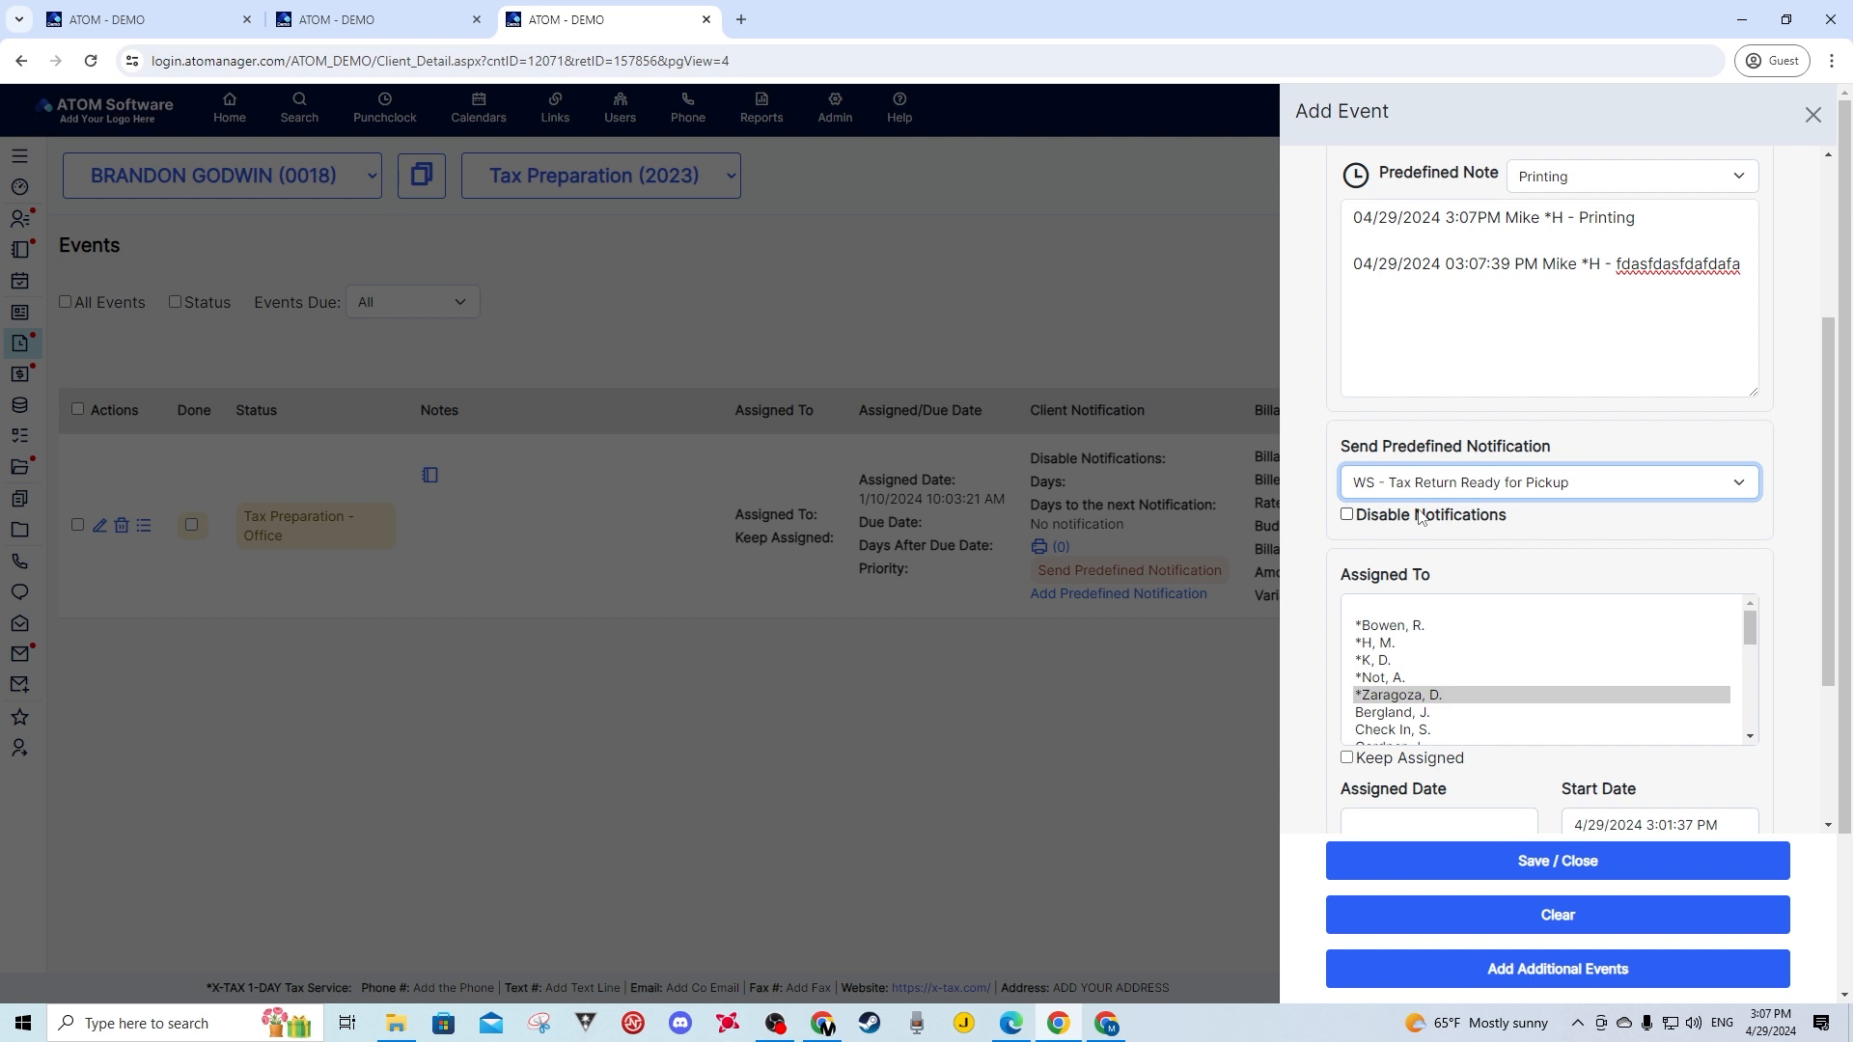
pyautogui.click(1348, 517)
pyautogui.click(1349, 516)
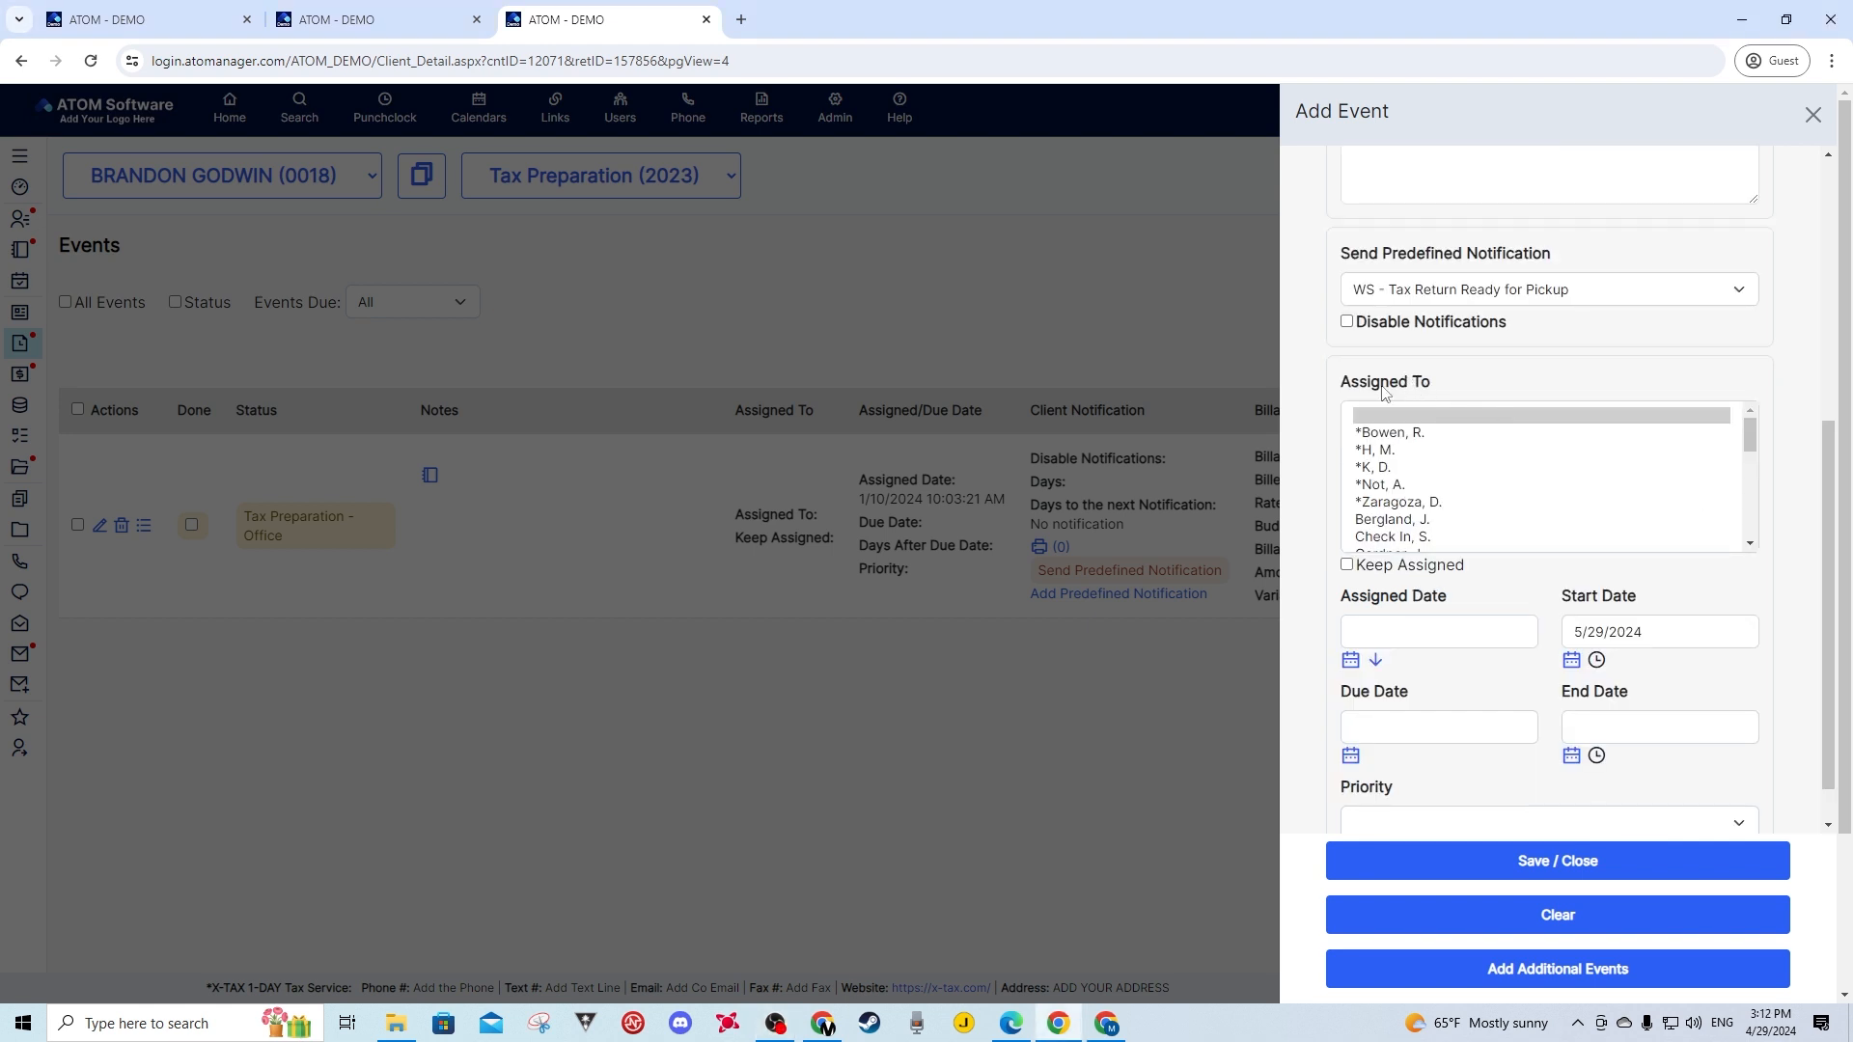
# - Select three staff members in Assigned To and check Keep Assigned
pyautogui.click(1382, 451)
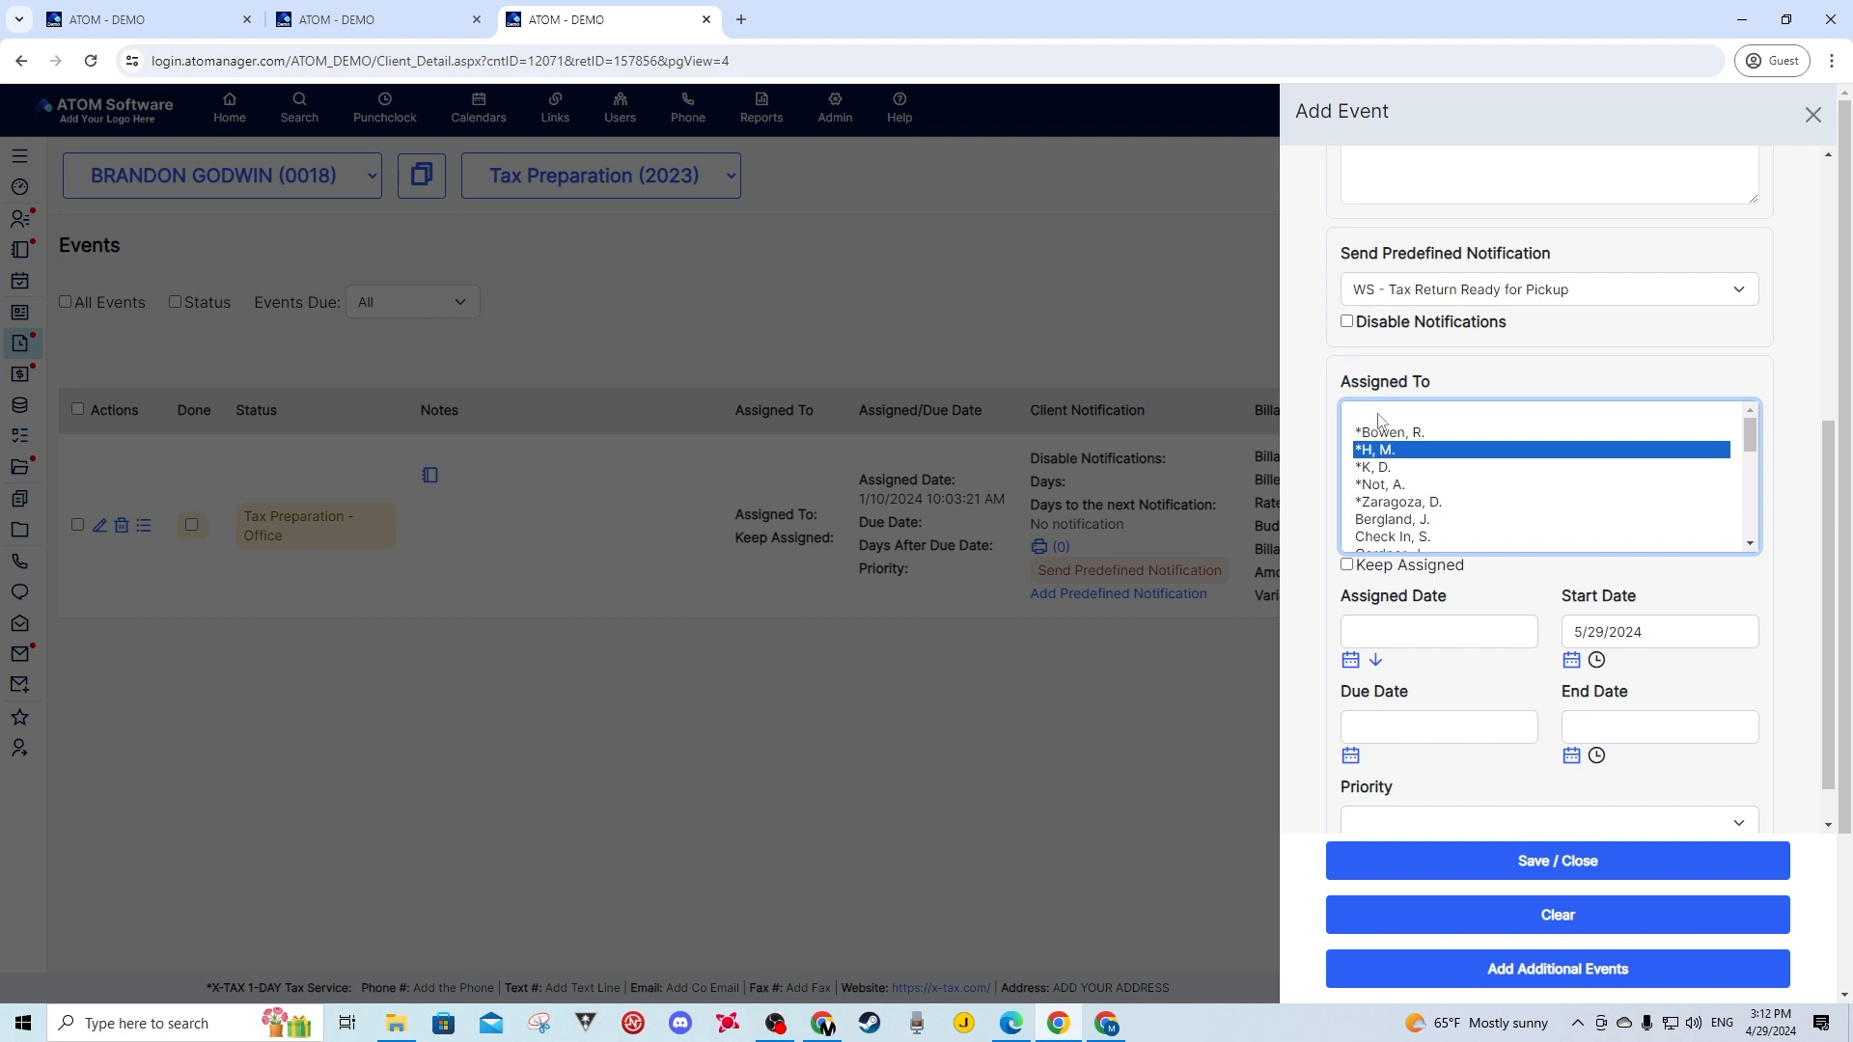
pyautogui.click(1370, 417)
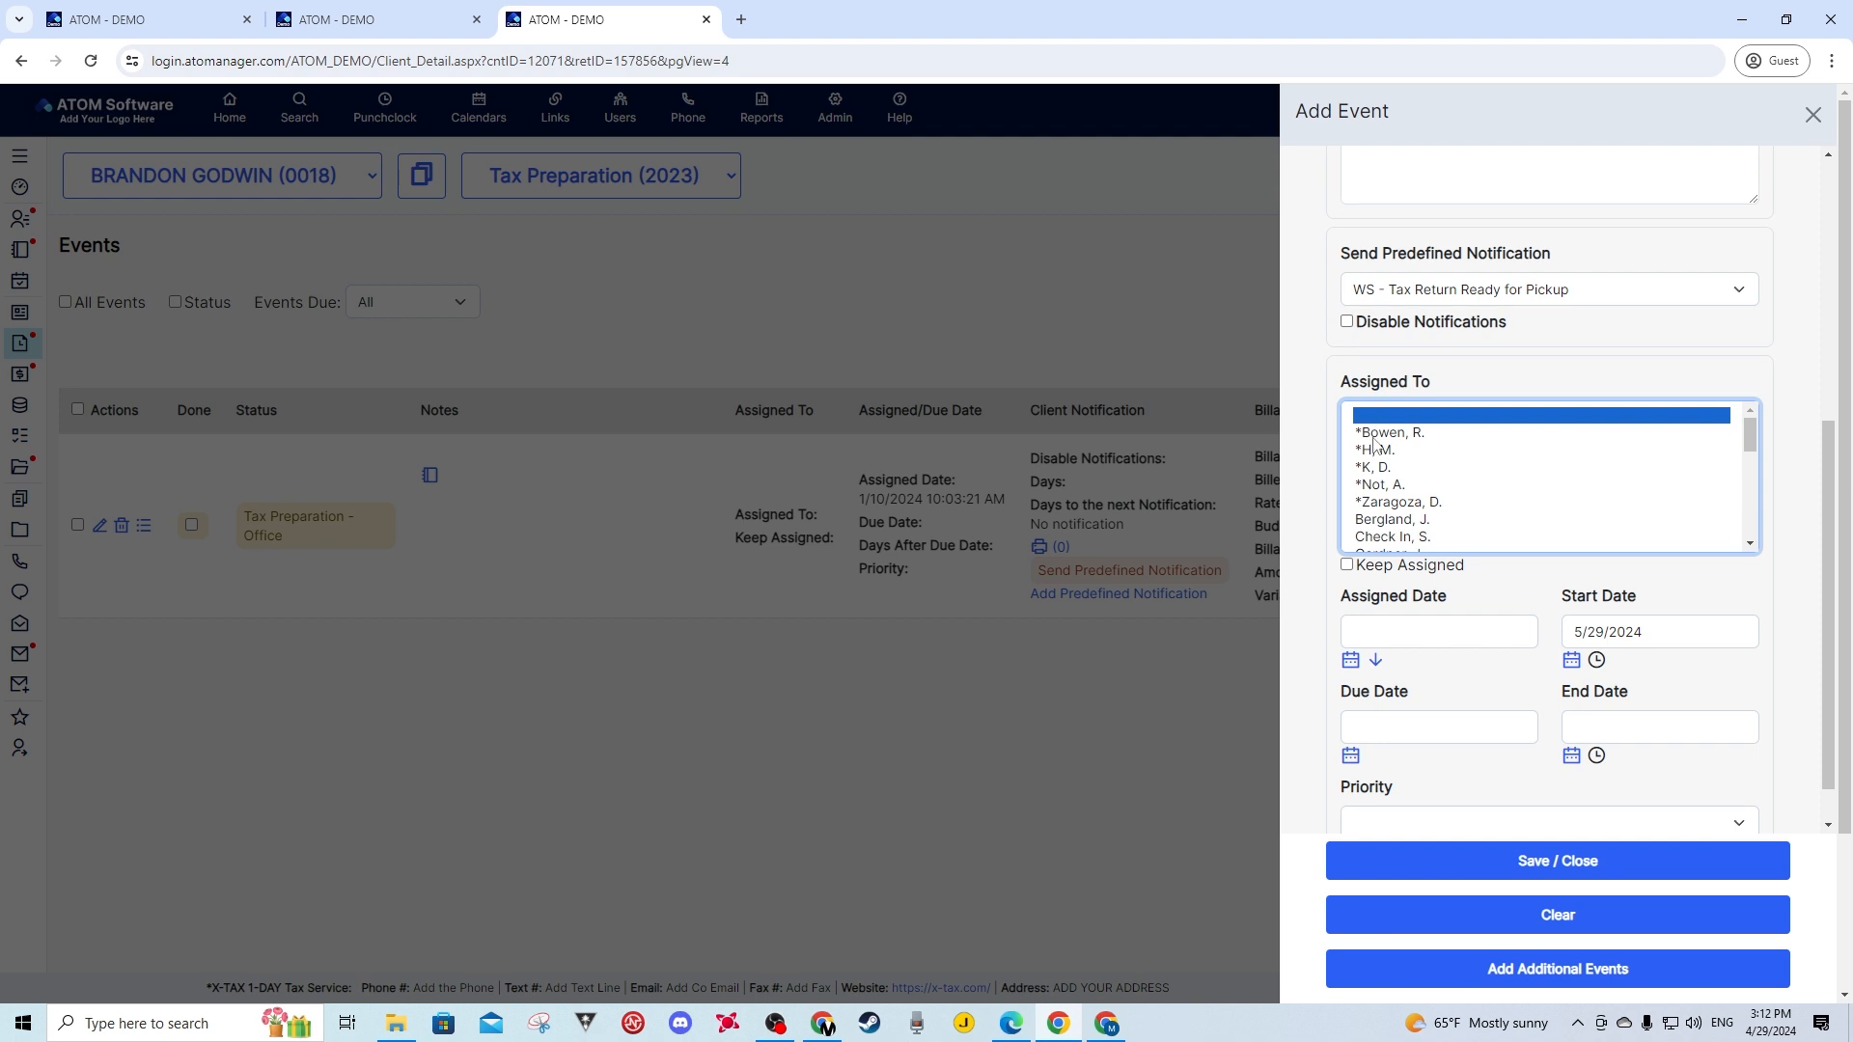
pyautogui.click(1382, 453)
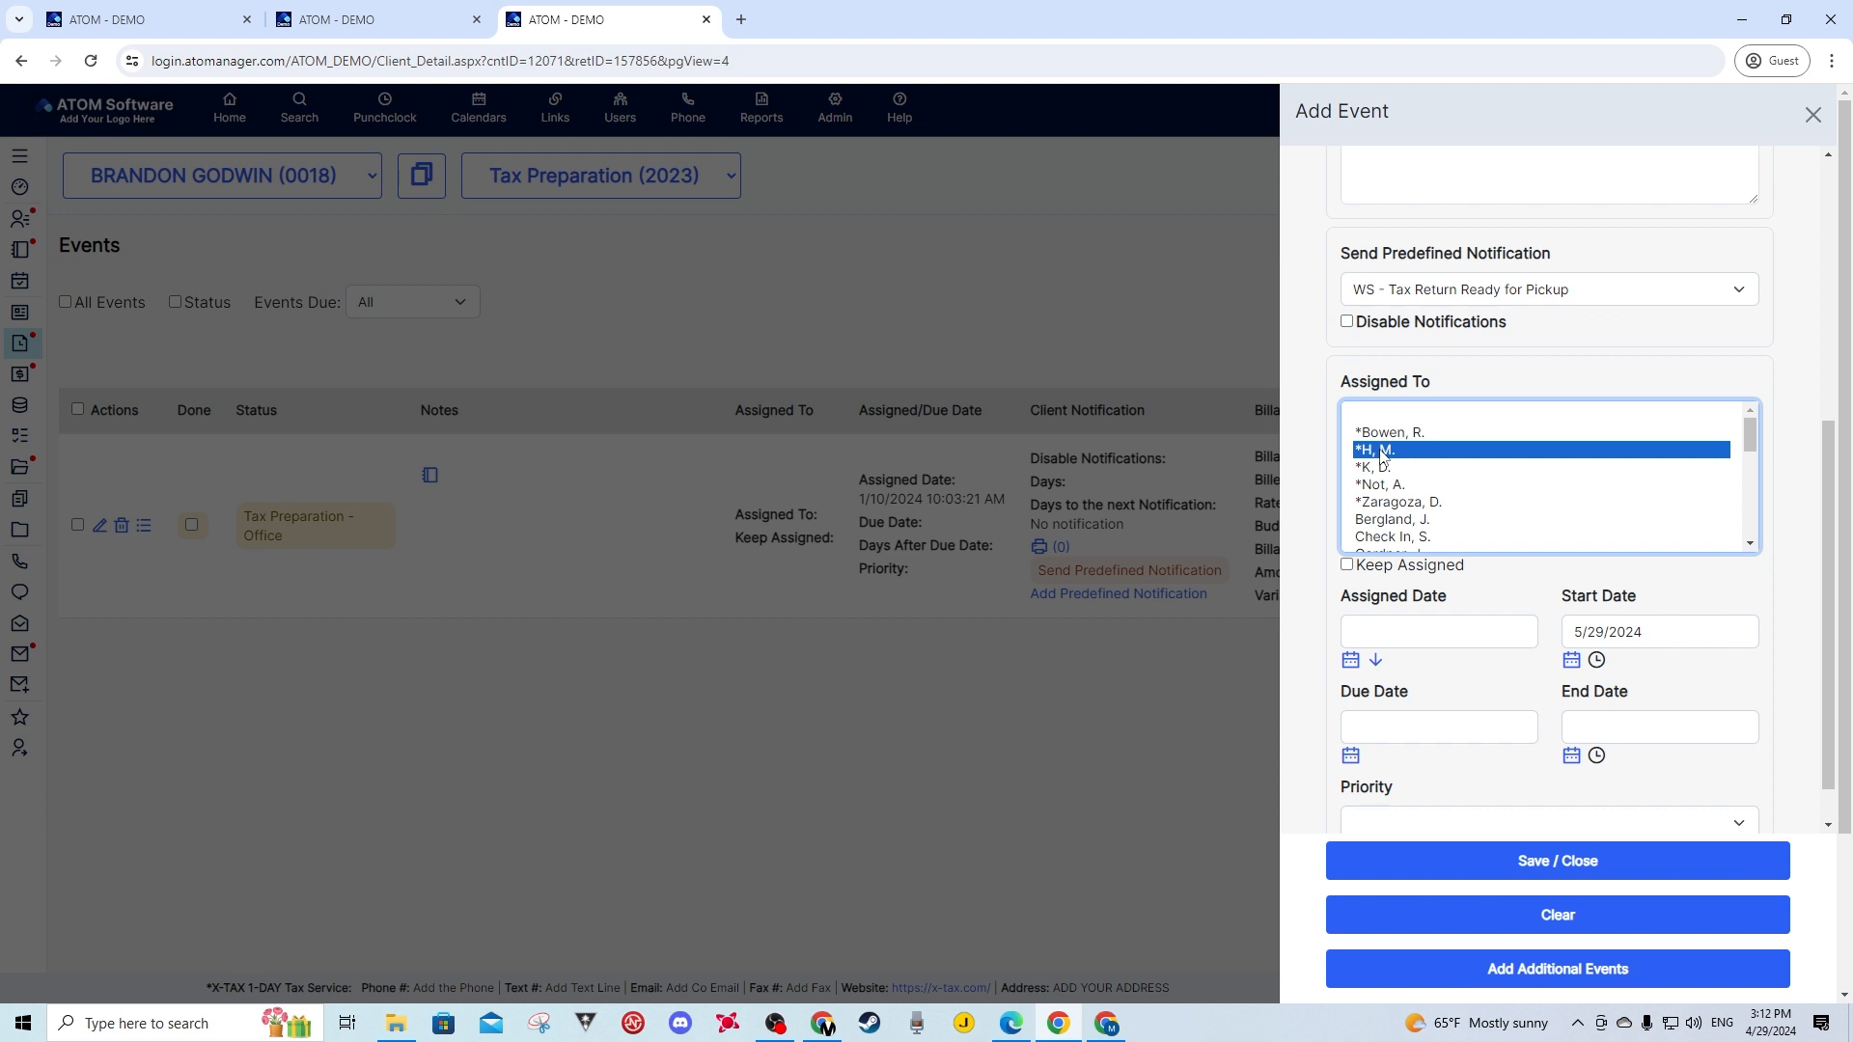
pyautogui.keyDown('ctrl'); pyautogui.click(1390, 484); pyautogui.keyUp('ctrl')
pyautogui.keyDown('ctrl'); pyautogui.click(1387, 520); pyautogui.keyUp('ctrl')
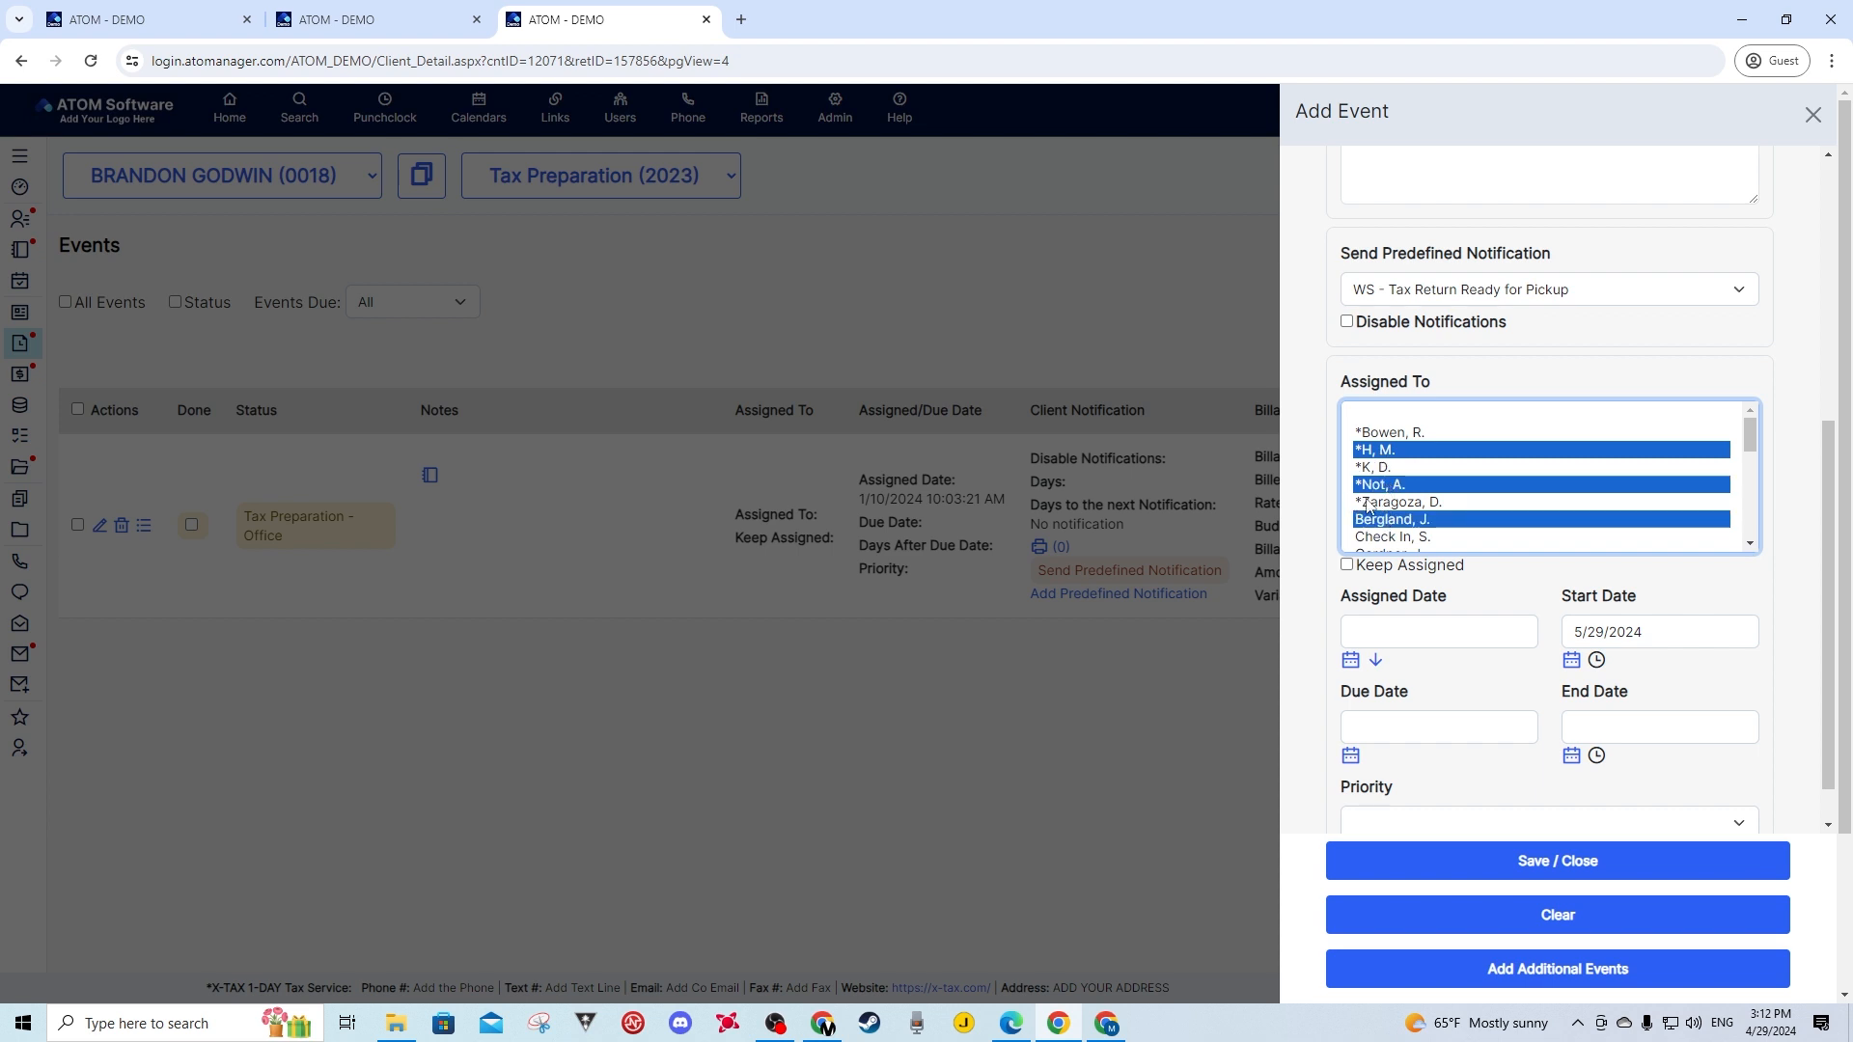
pyautogui.click(1347, 566)
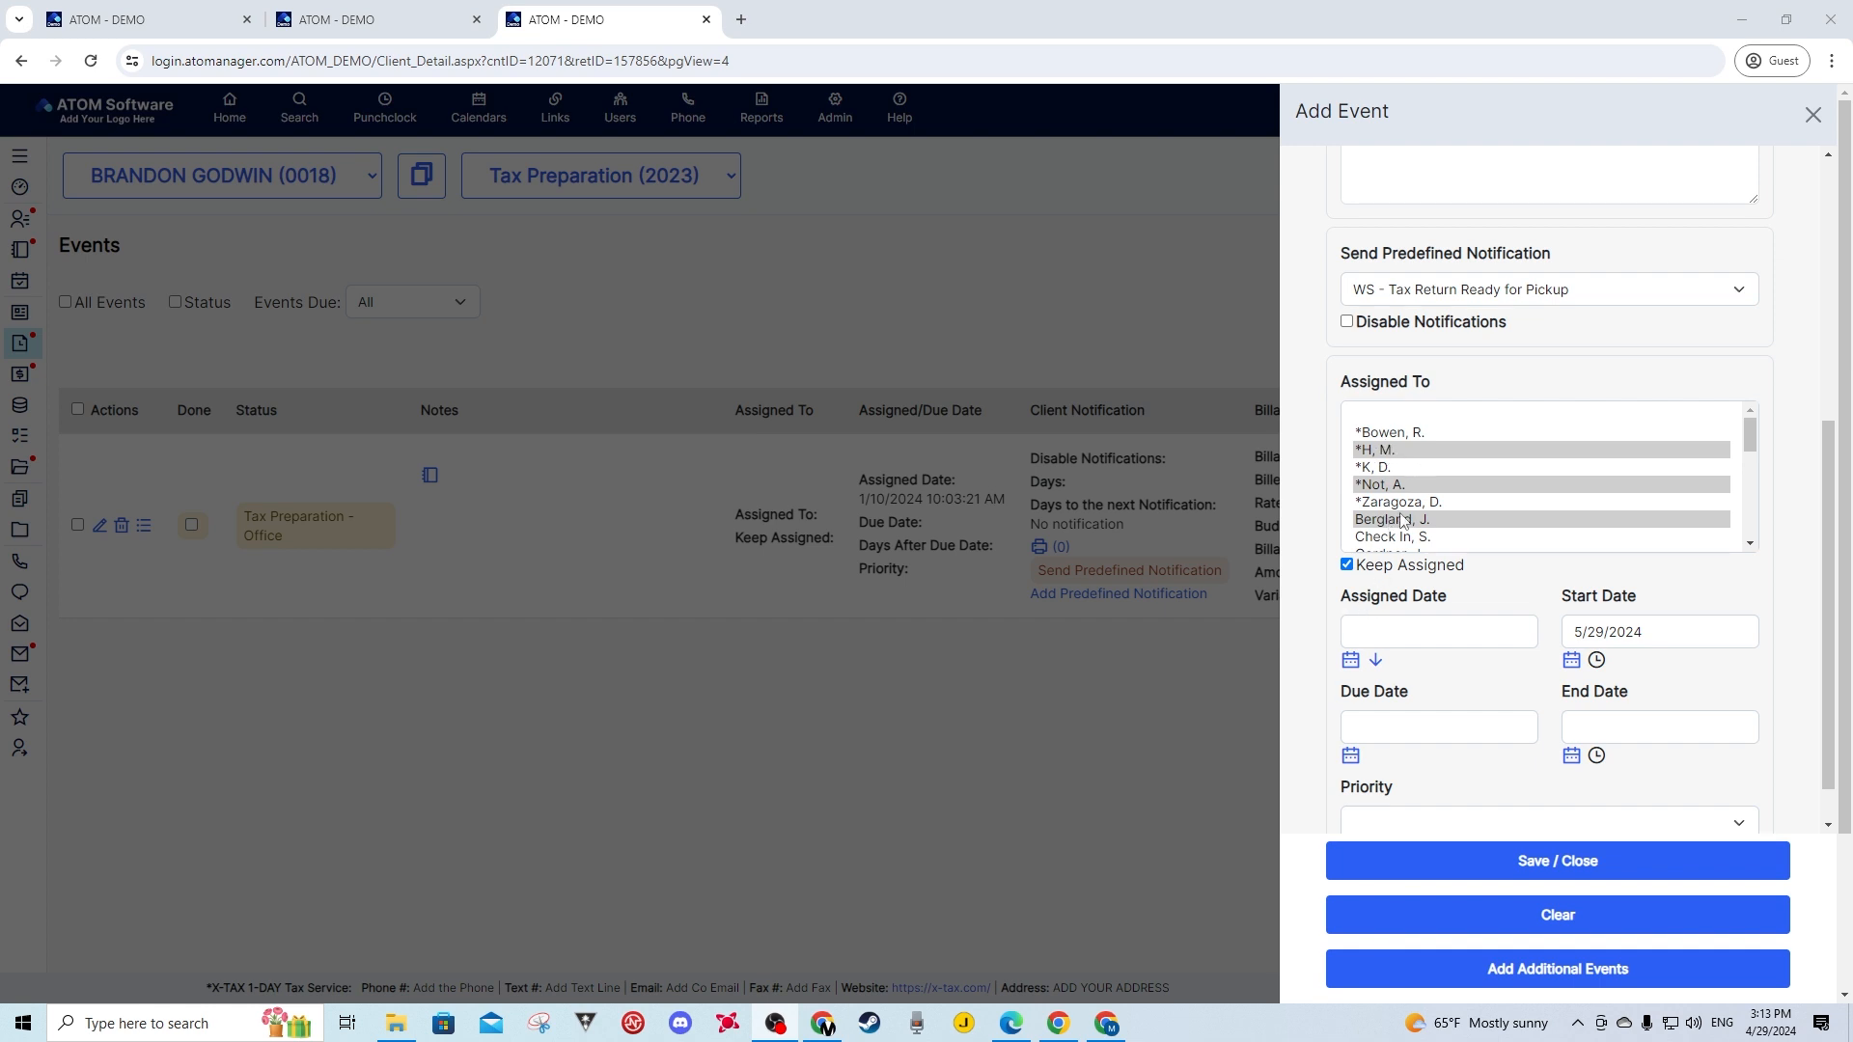
# - Set the Assigned Date to 5/3/2024 and copy it into the Due Date
pyautogui.click(1364, 632)
pyautogui.click(1351, 664)
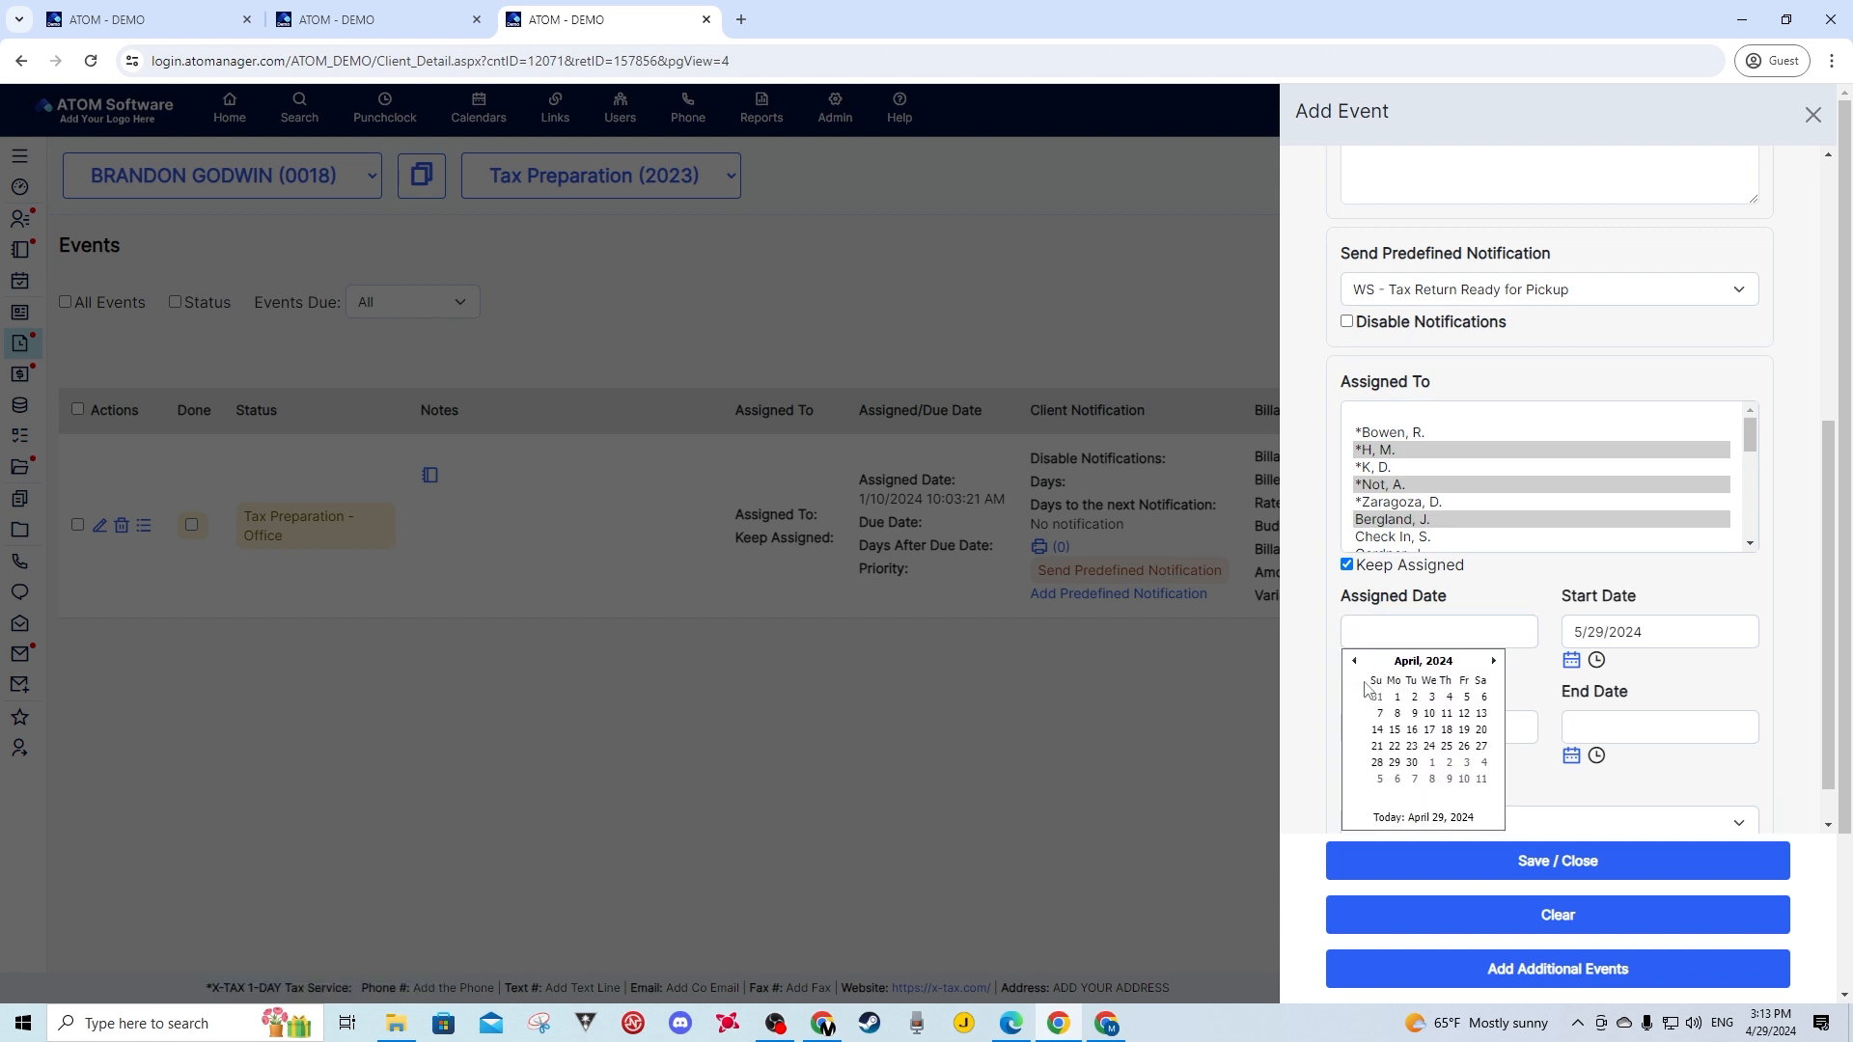
pyautogui.click(1466, 765)
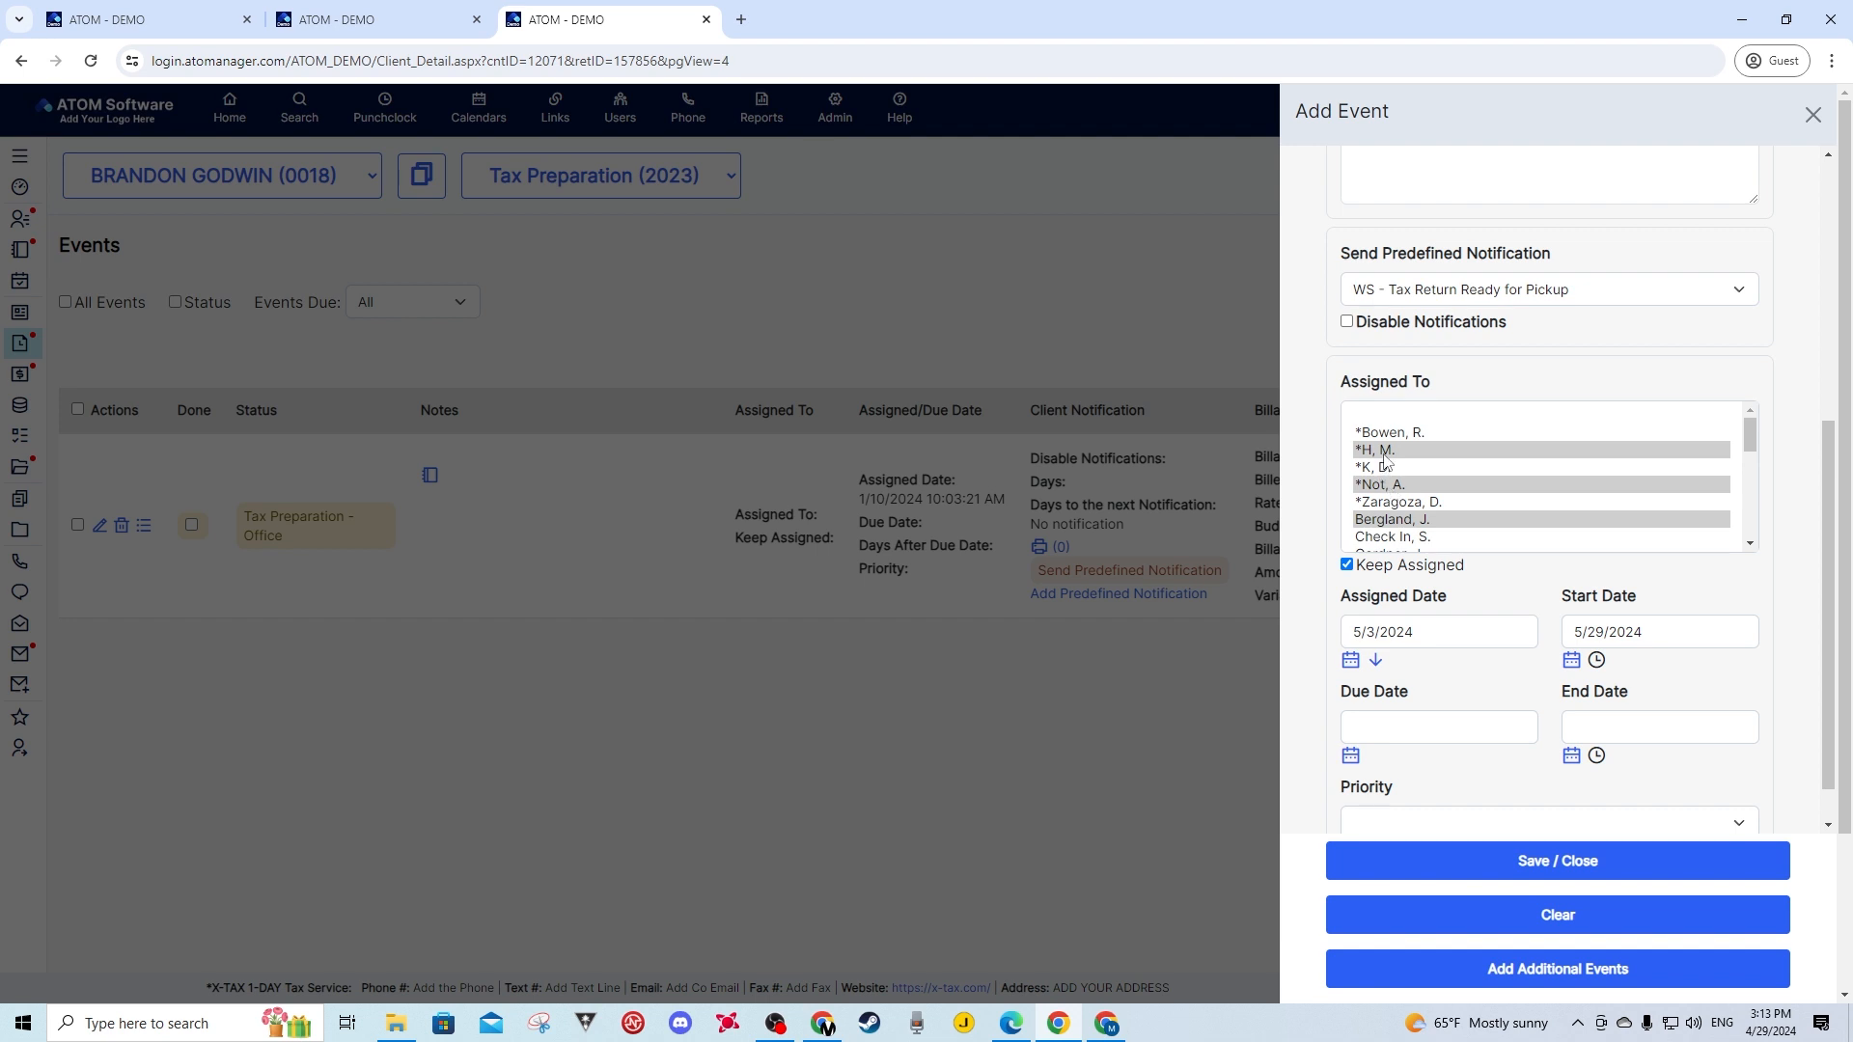
pyautogui.click(1377, 663)
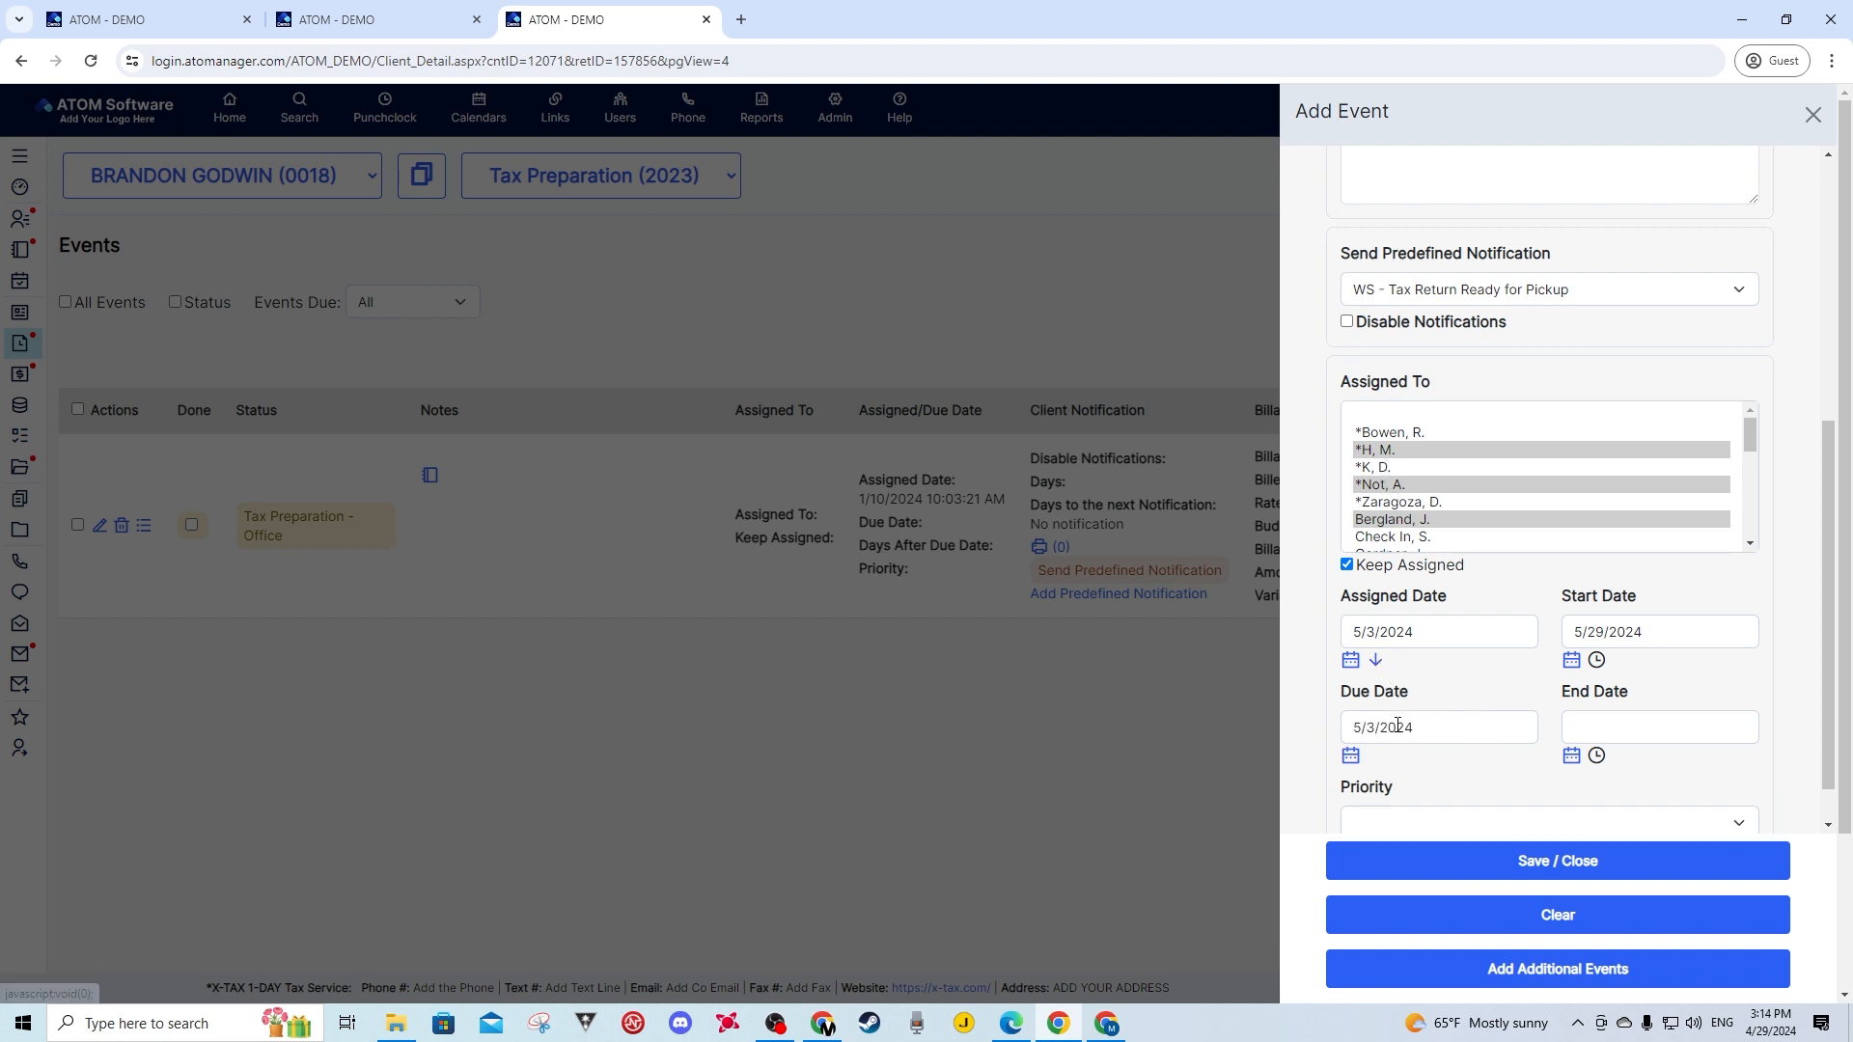
# - Change the Due Date to June 7, 2024 (6/7/2024)
pyautogui.click(1352, 757)
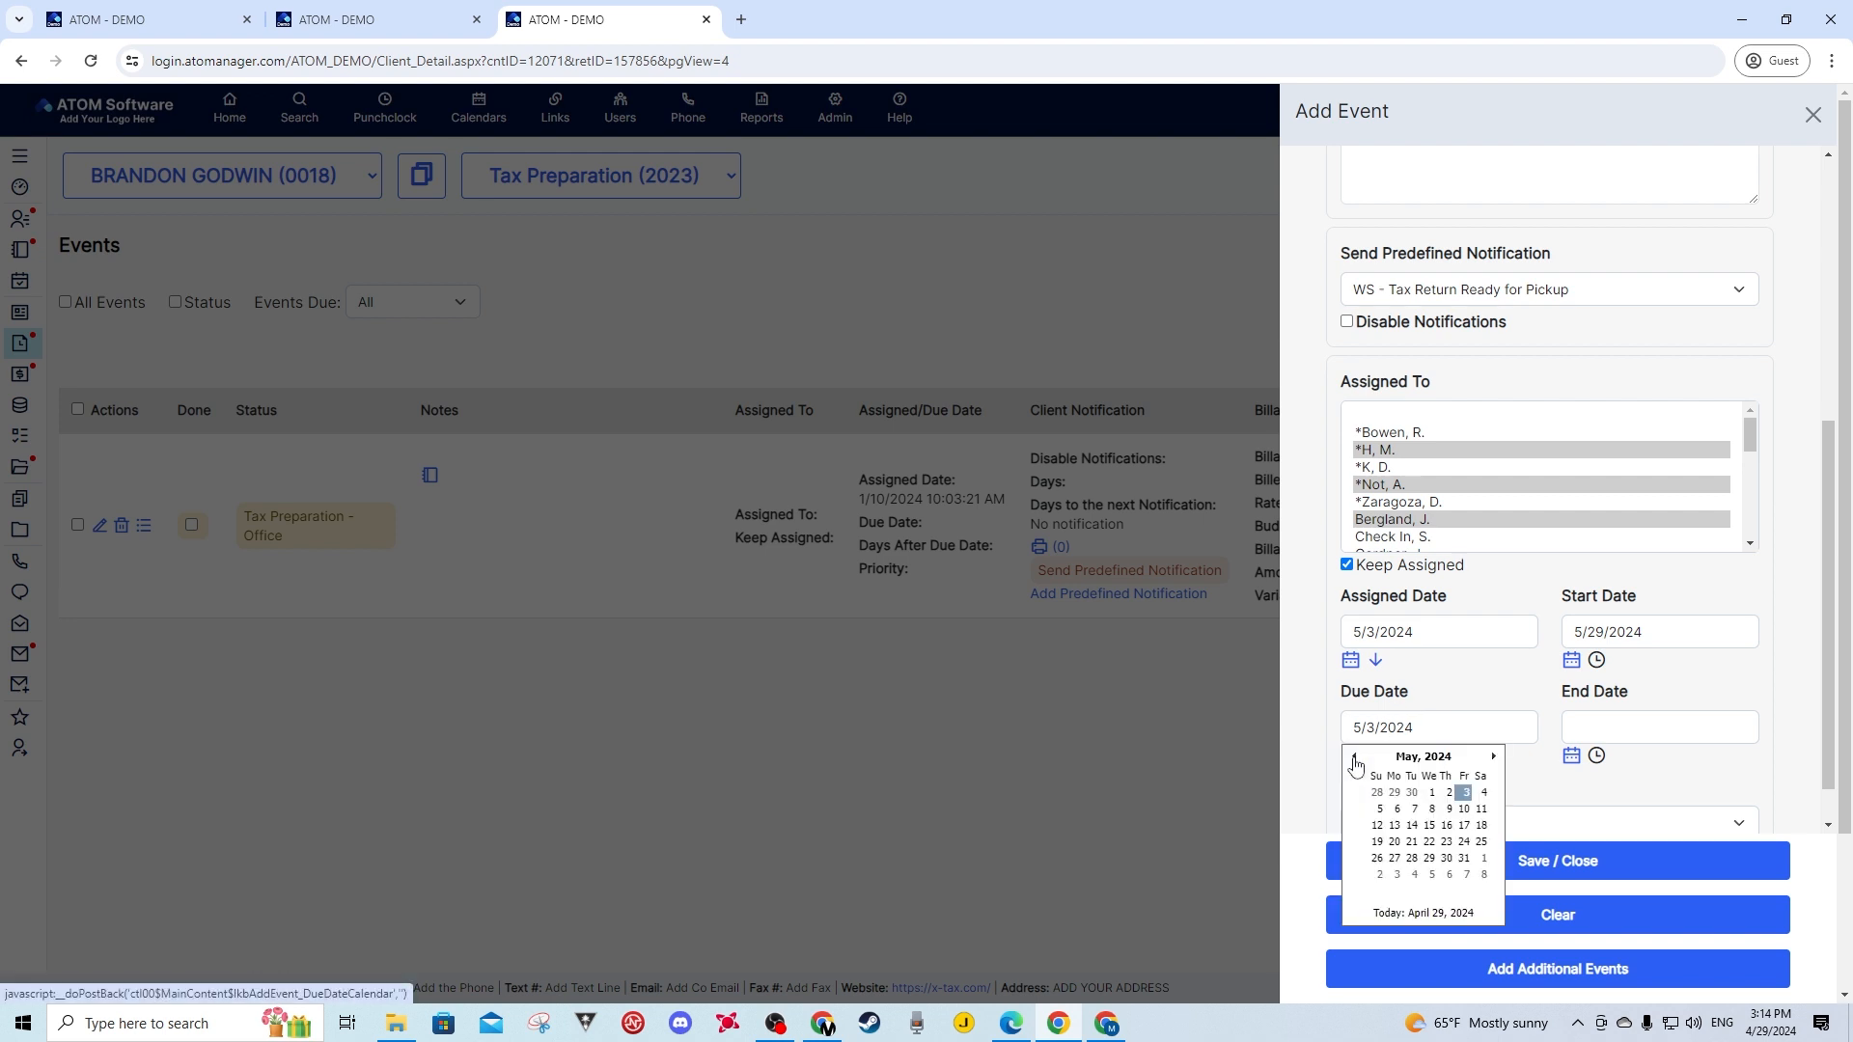
pyautogui.click(1495, 759)
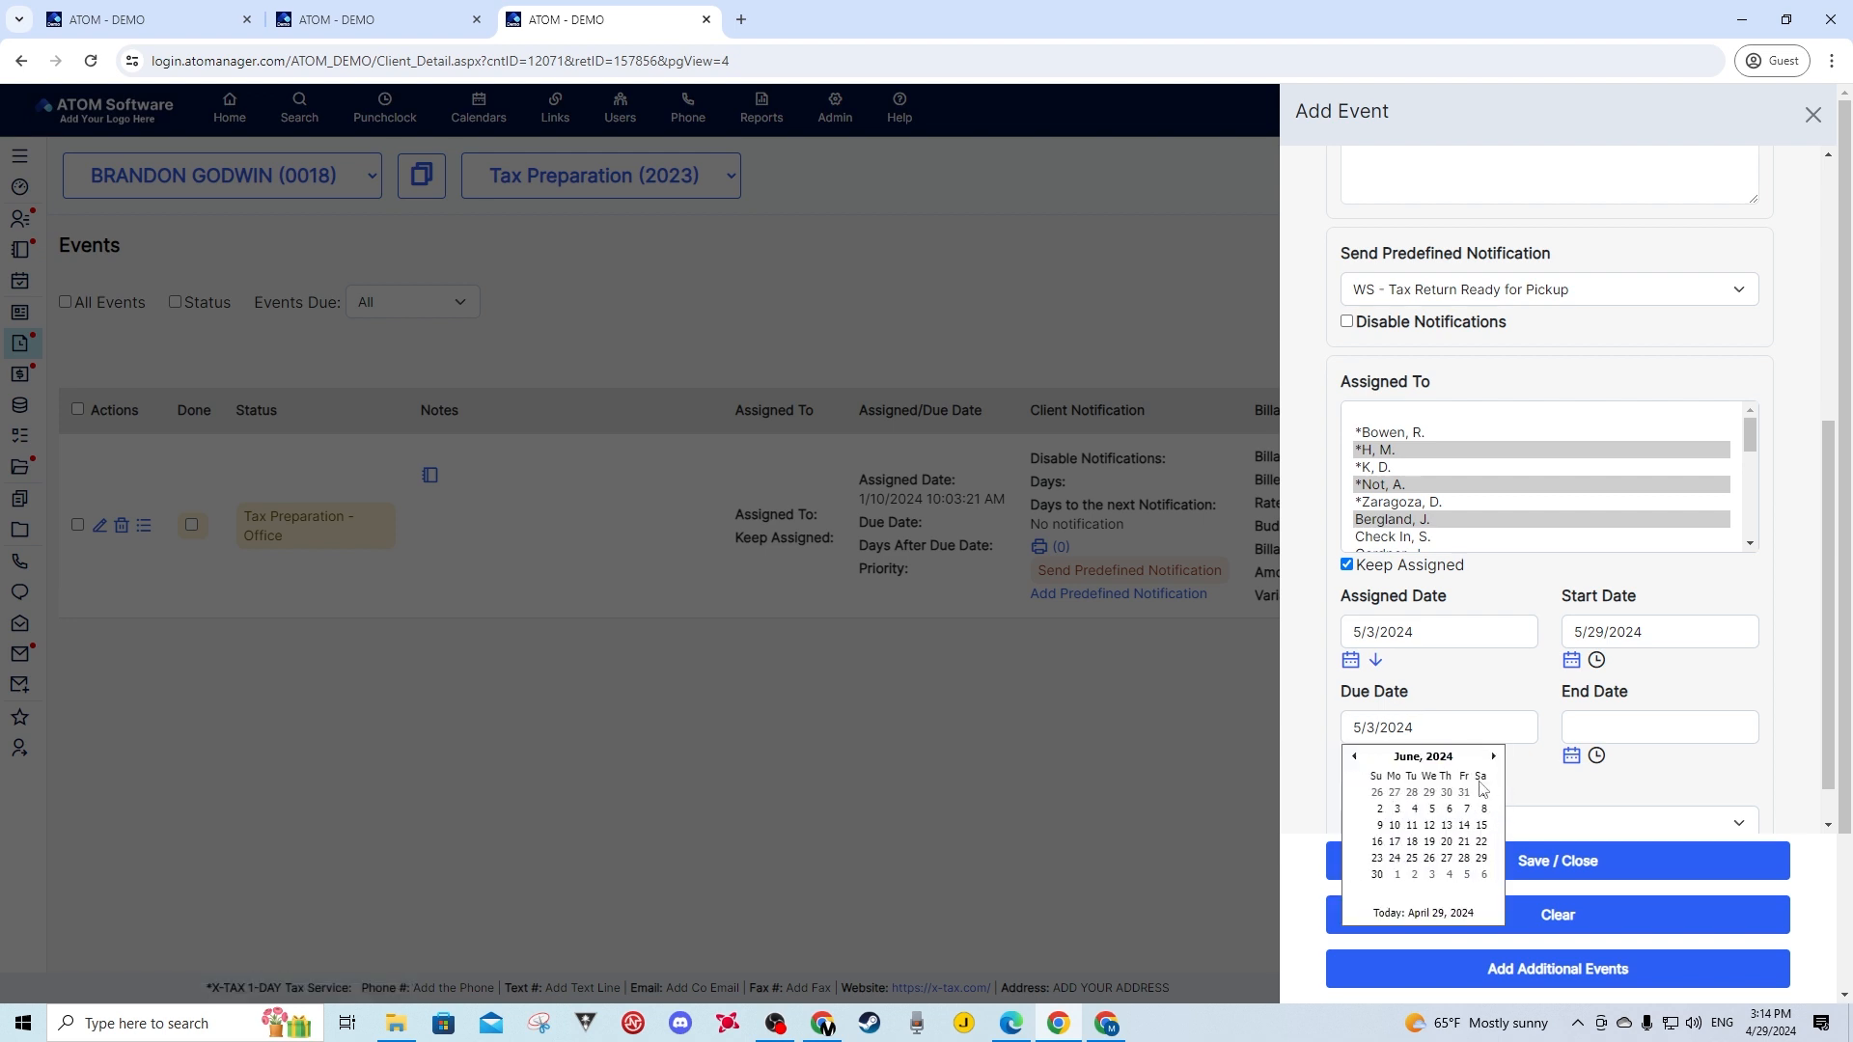
pyautogui.click(1464, 808)
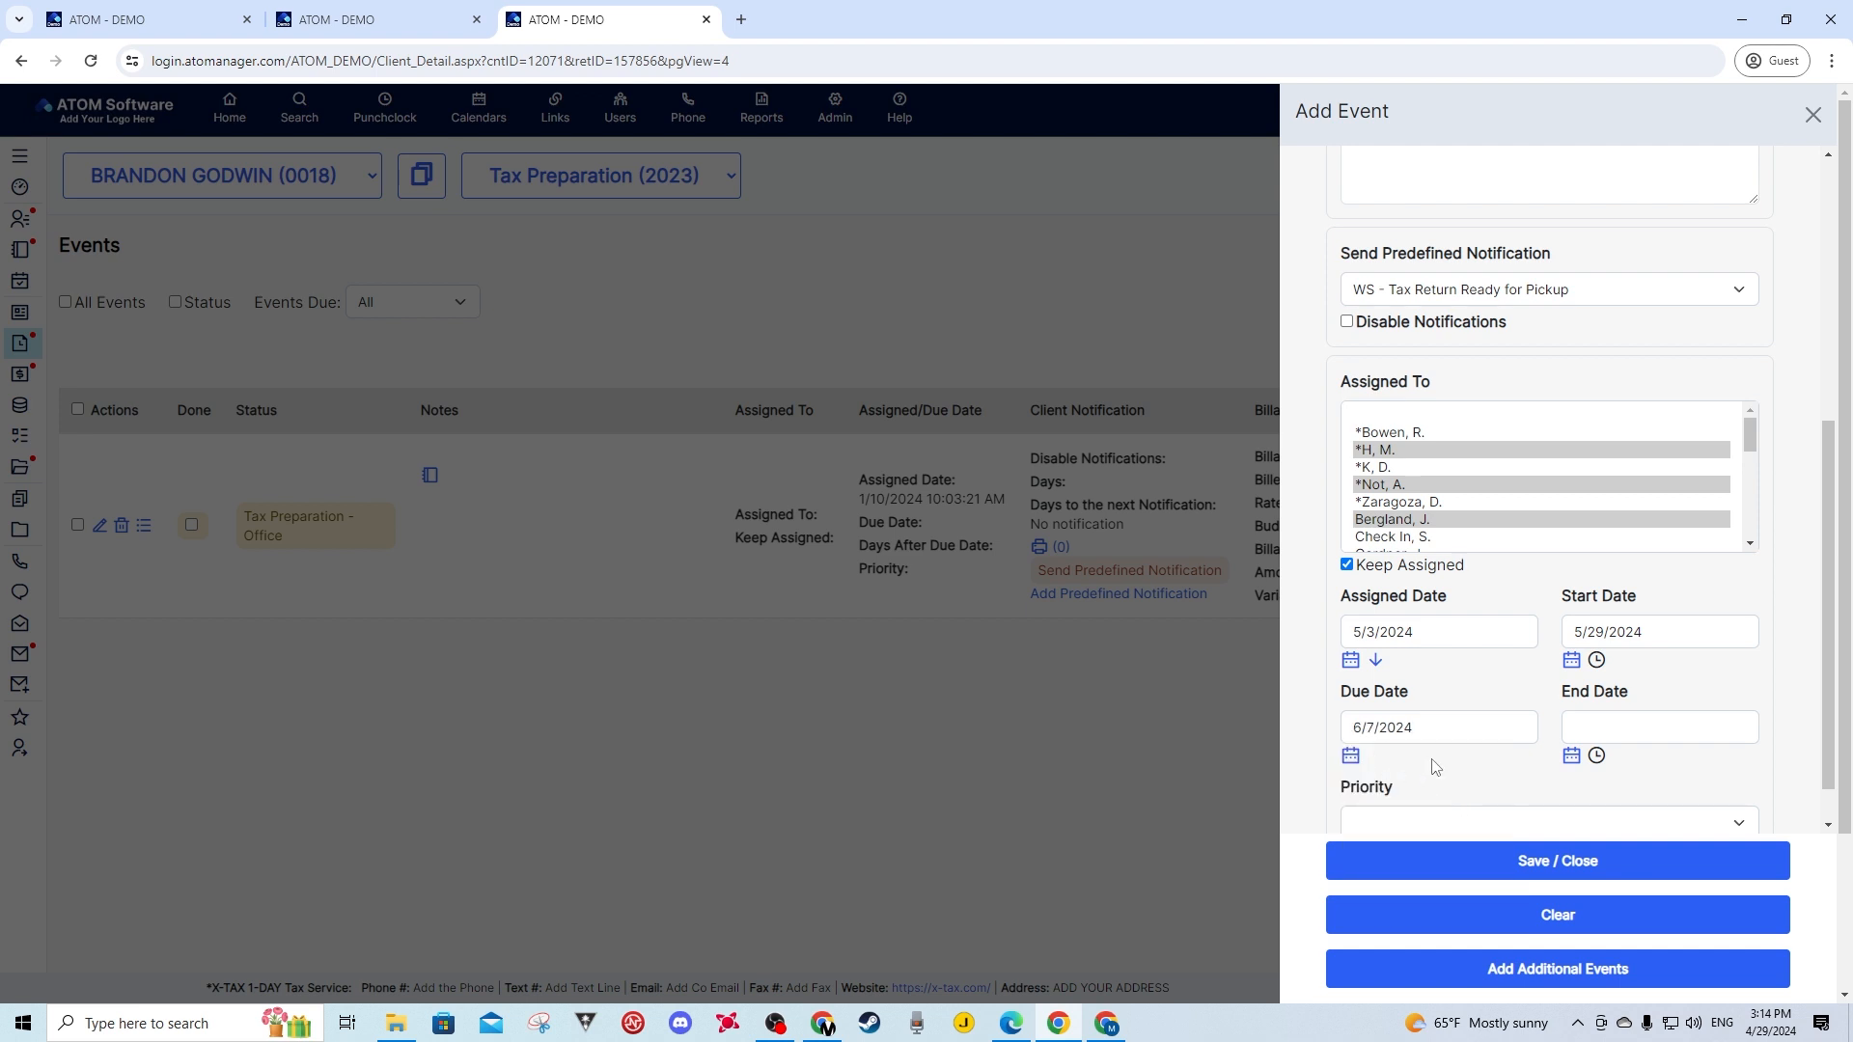
pyautogui.click(1350, 756)
pyautogui.click(1464, 689)
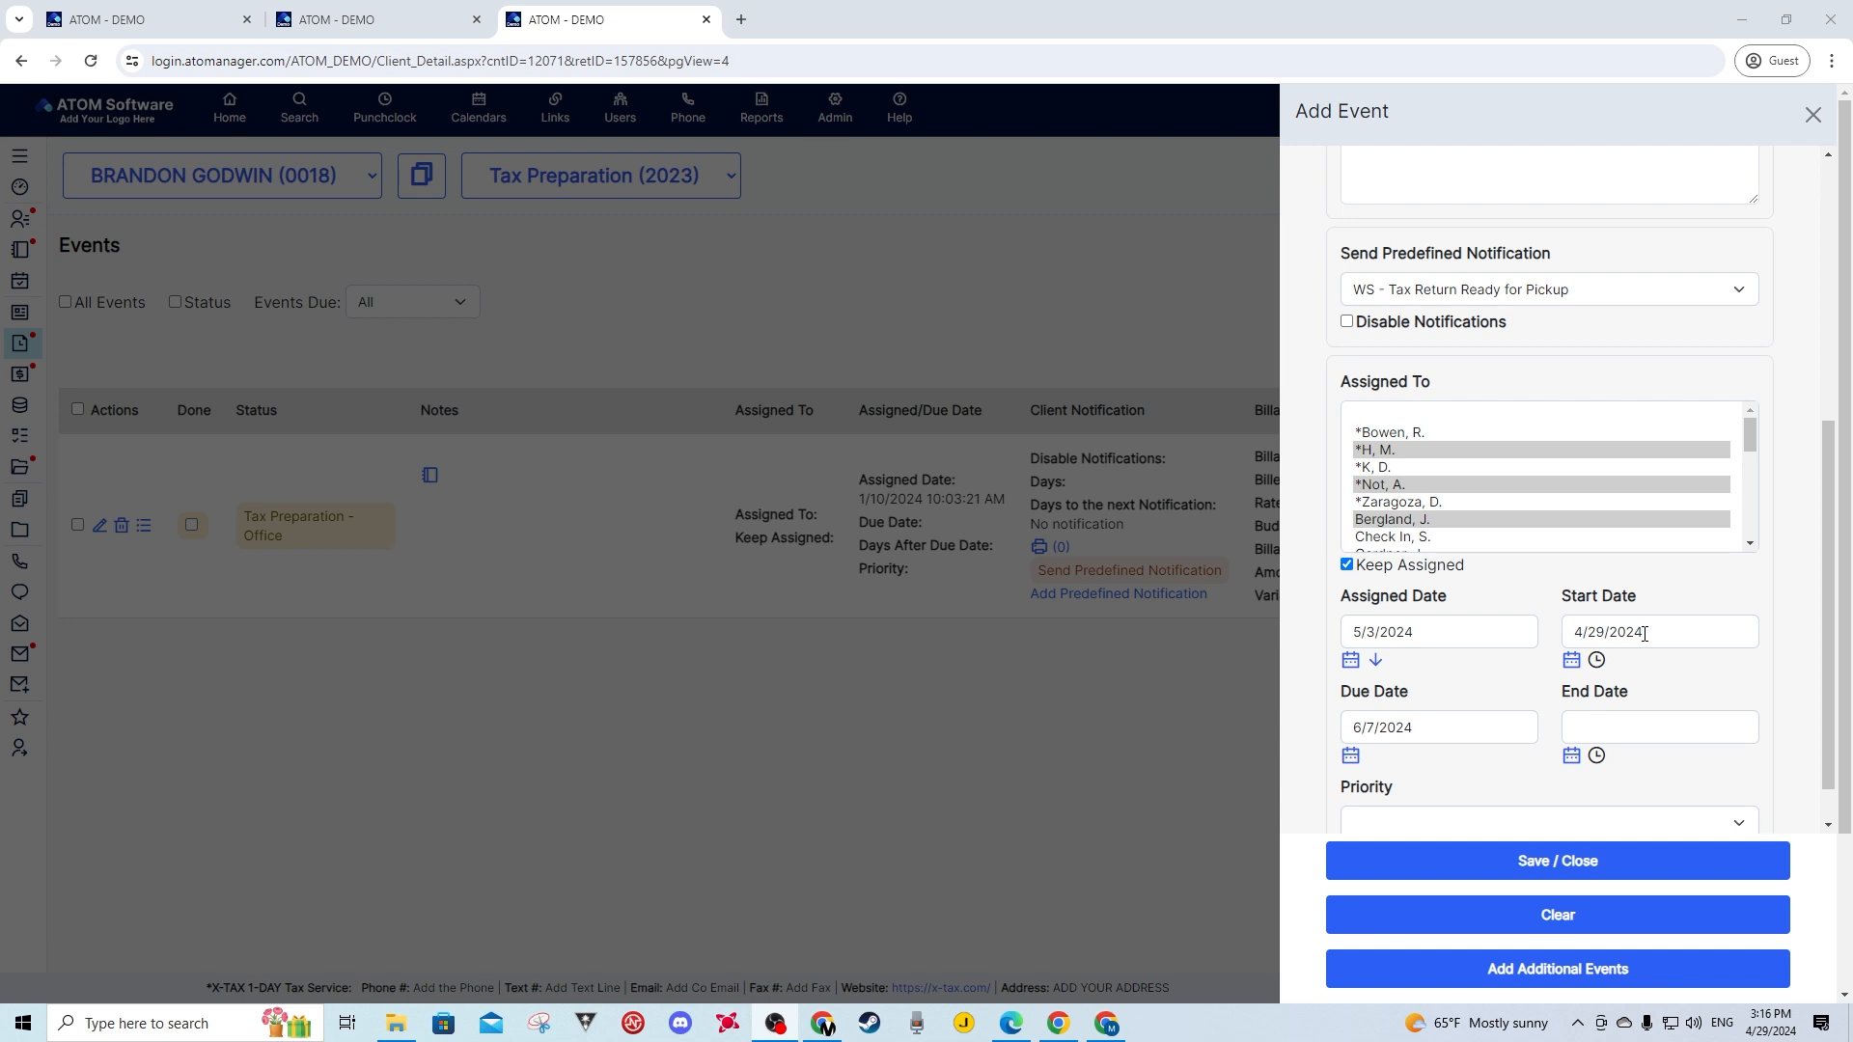
# - Pick May 3, 2024 as the event's Start Date
pyautogui.click(1571, 660)
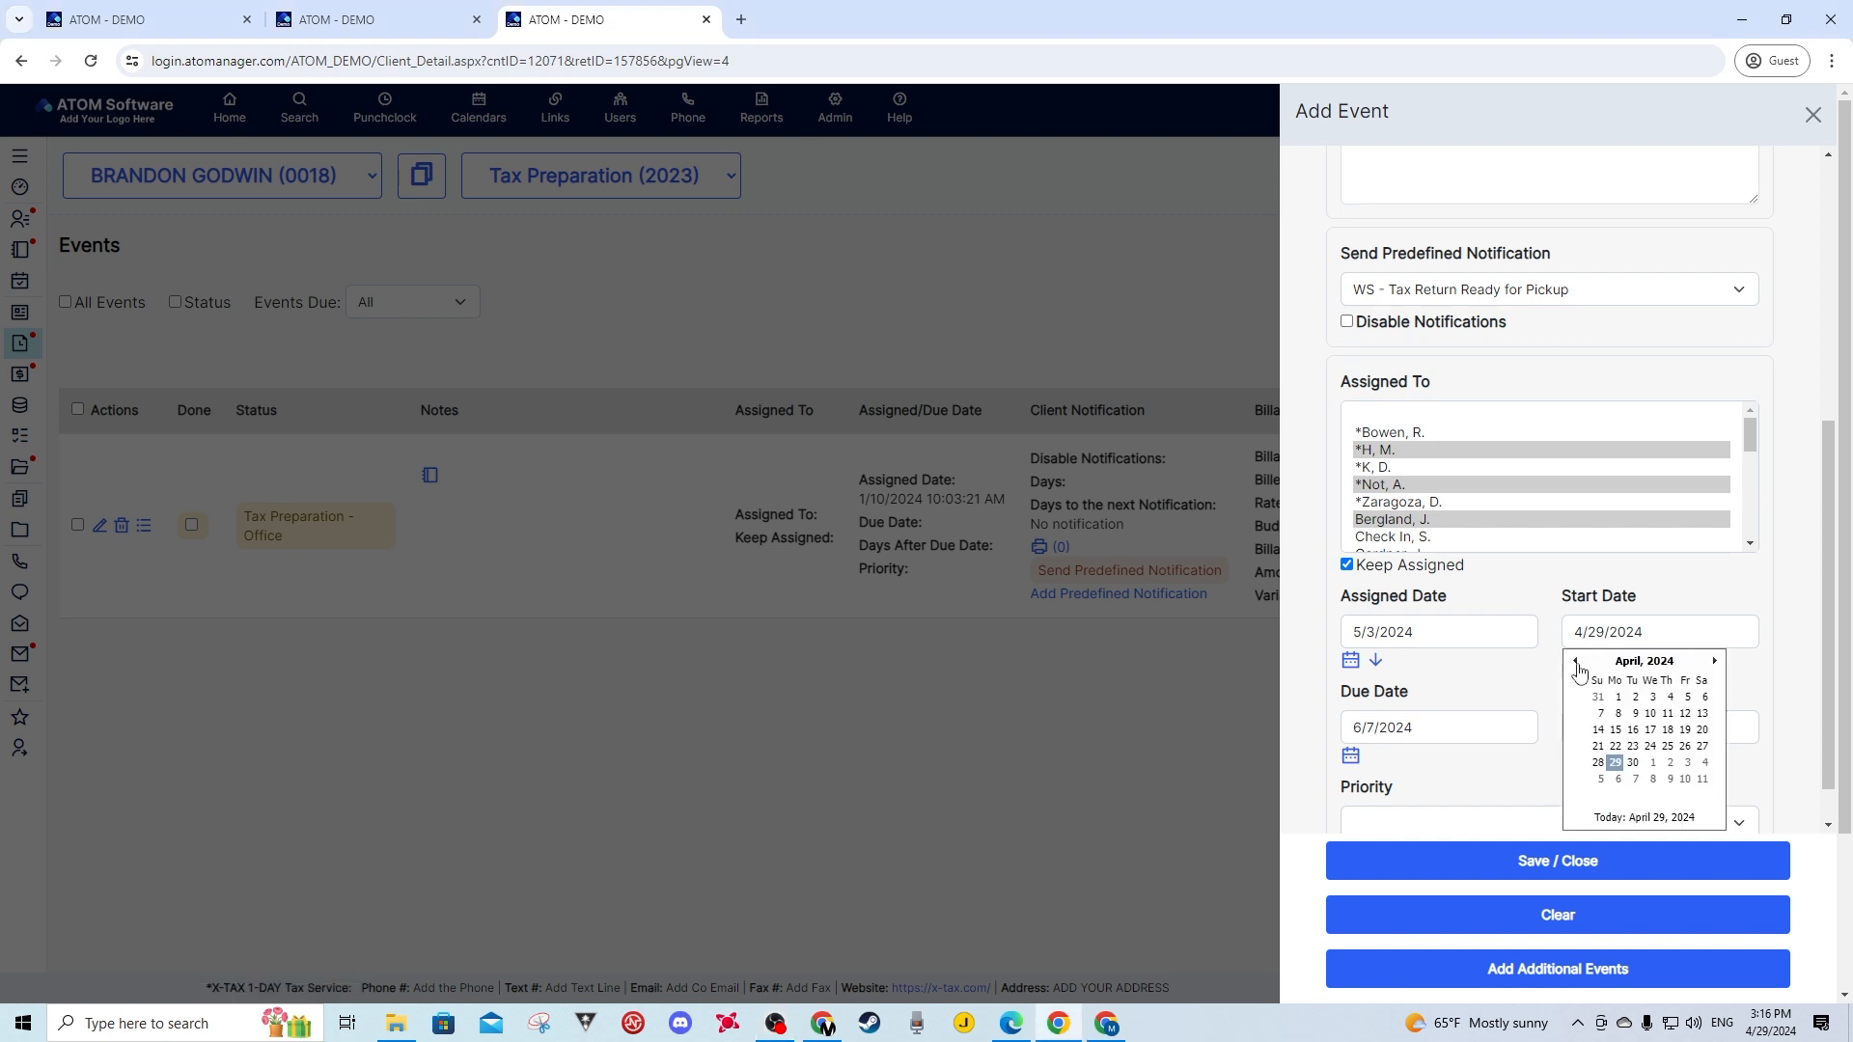
pyautogui.click(1684, 764)
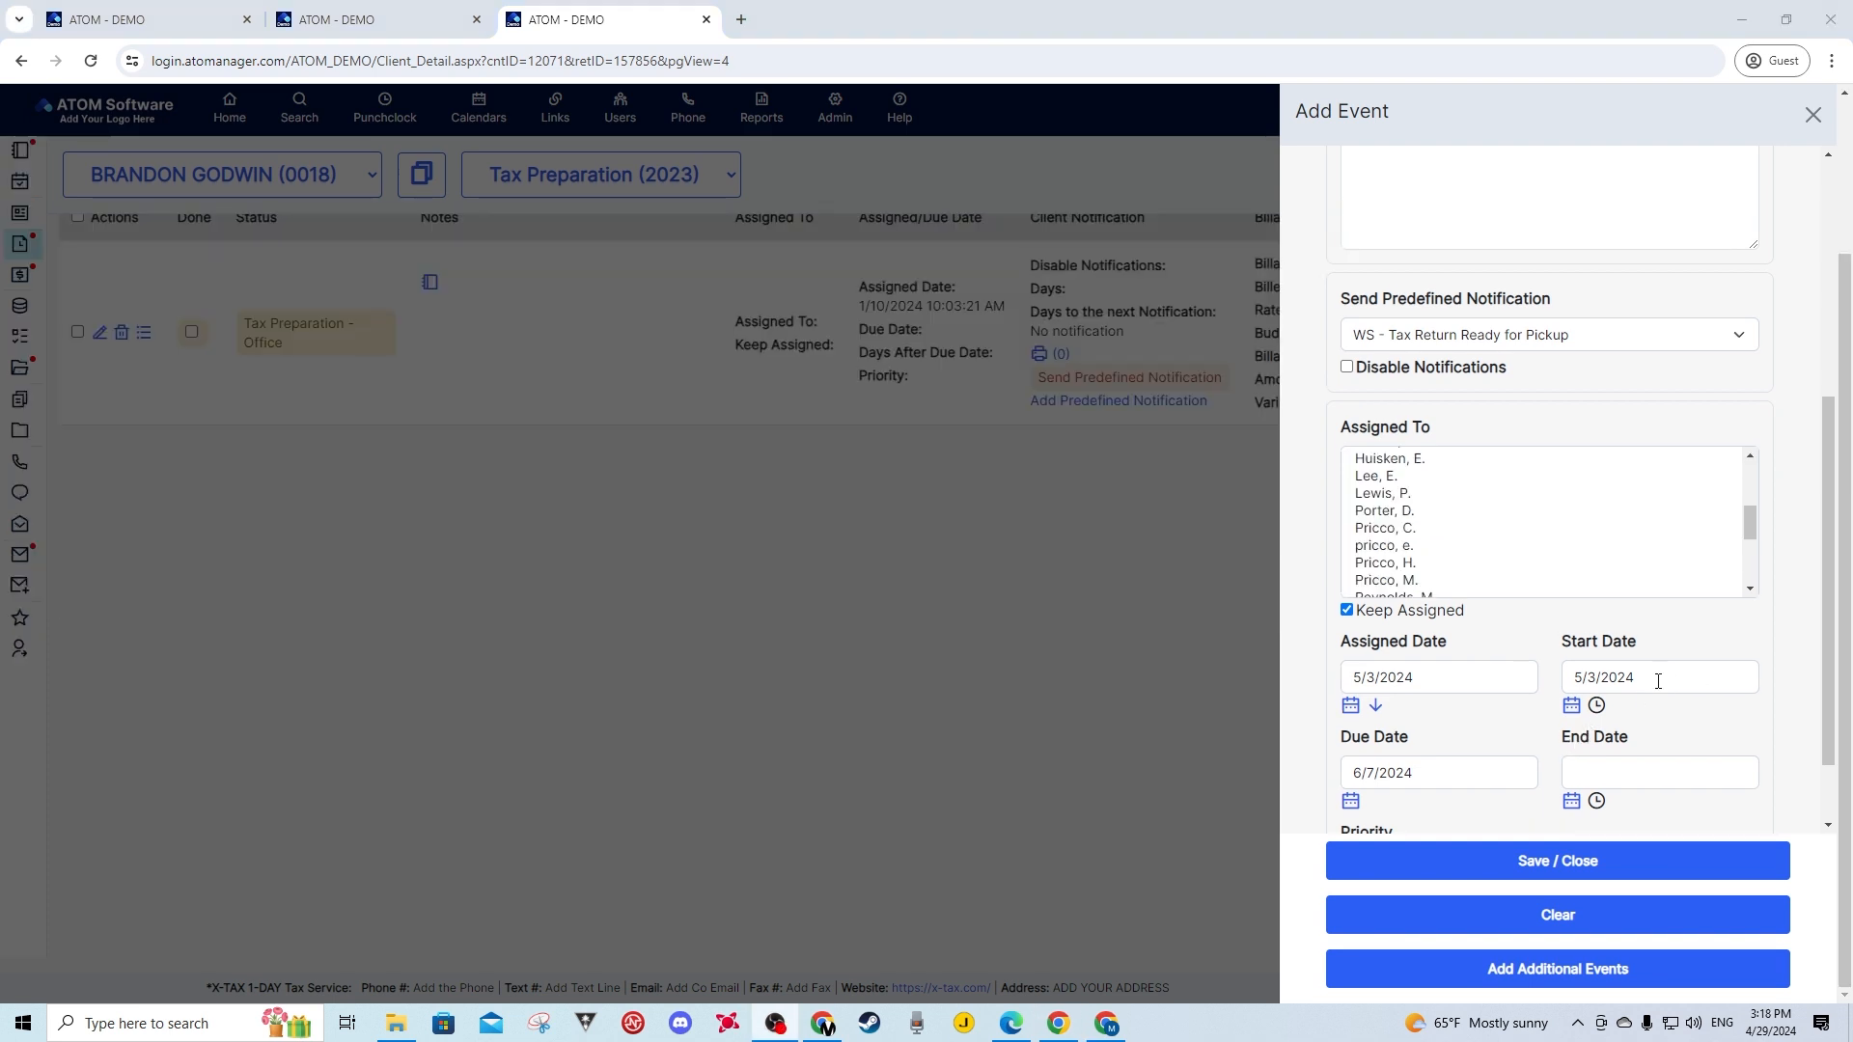
# - Choose Urgent in the event's Priority dropdown
pyautogui.scroll(-1, 1640, 681)
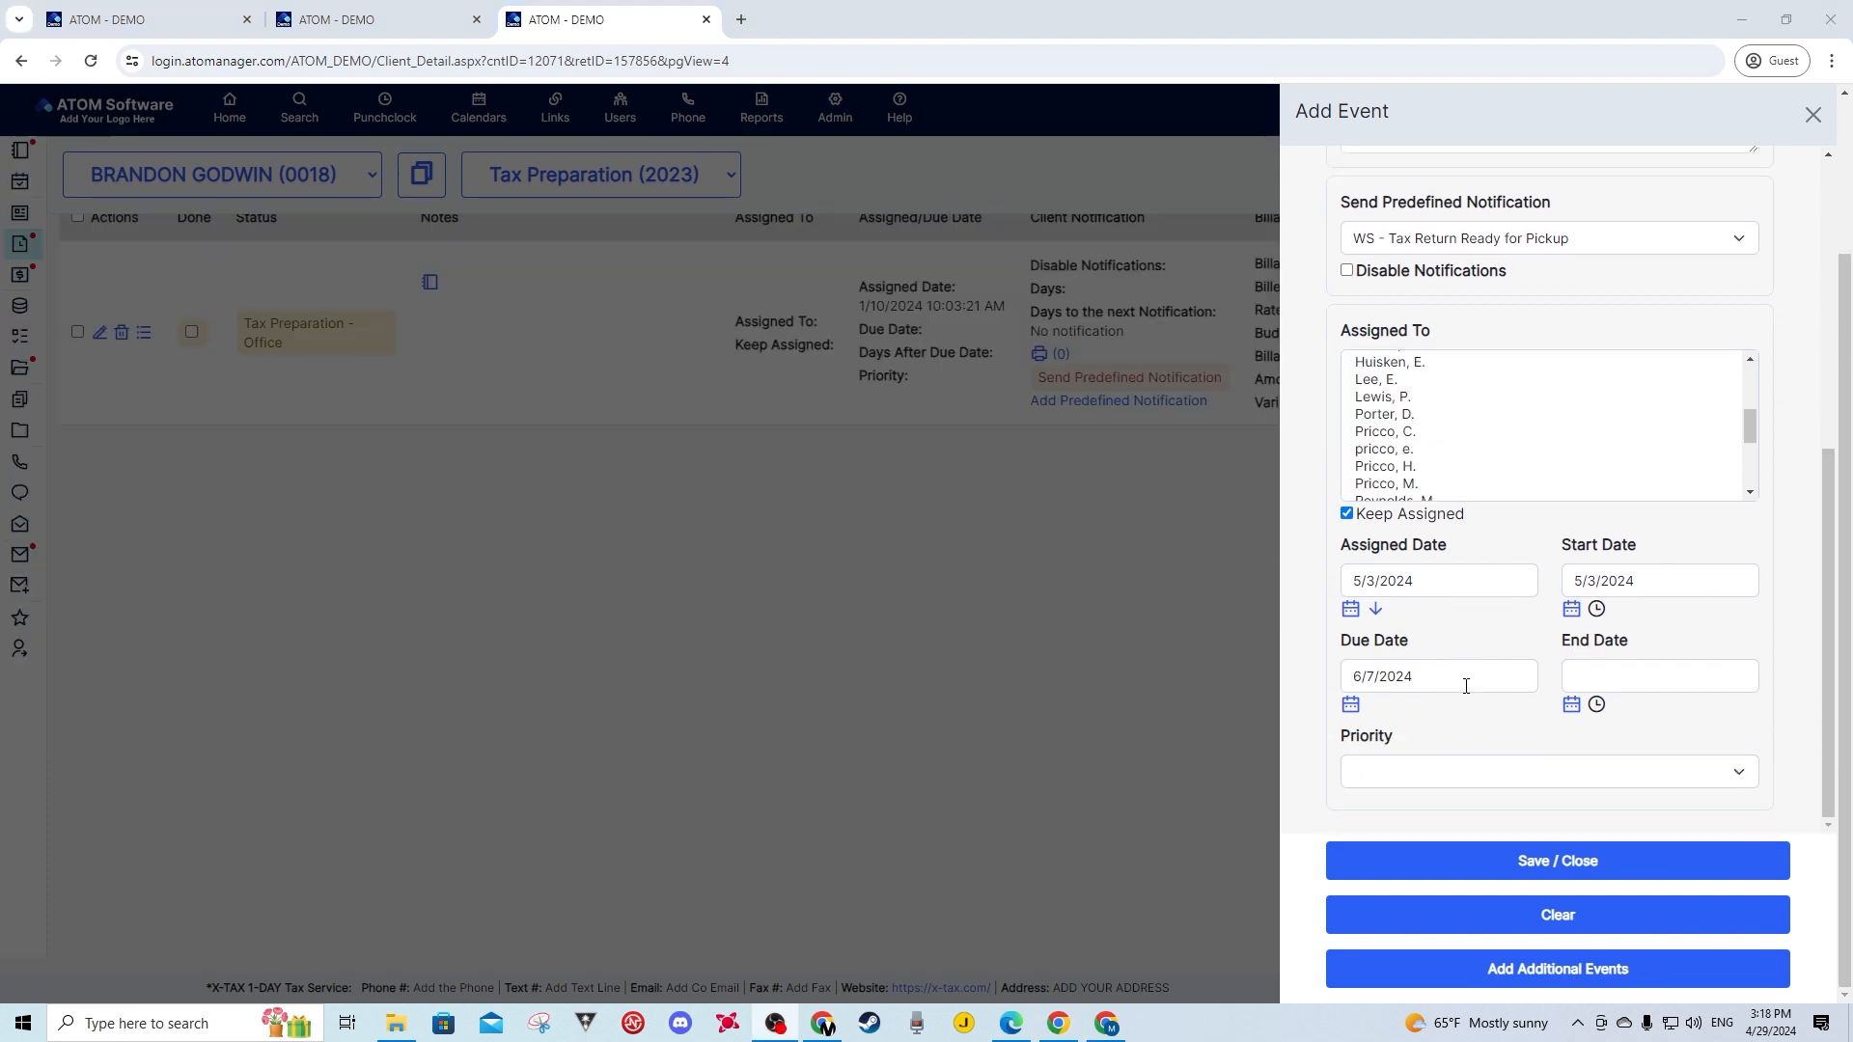
pyautogui.click(1418, 780)
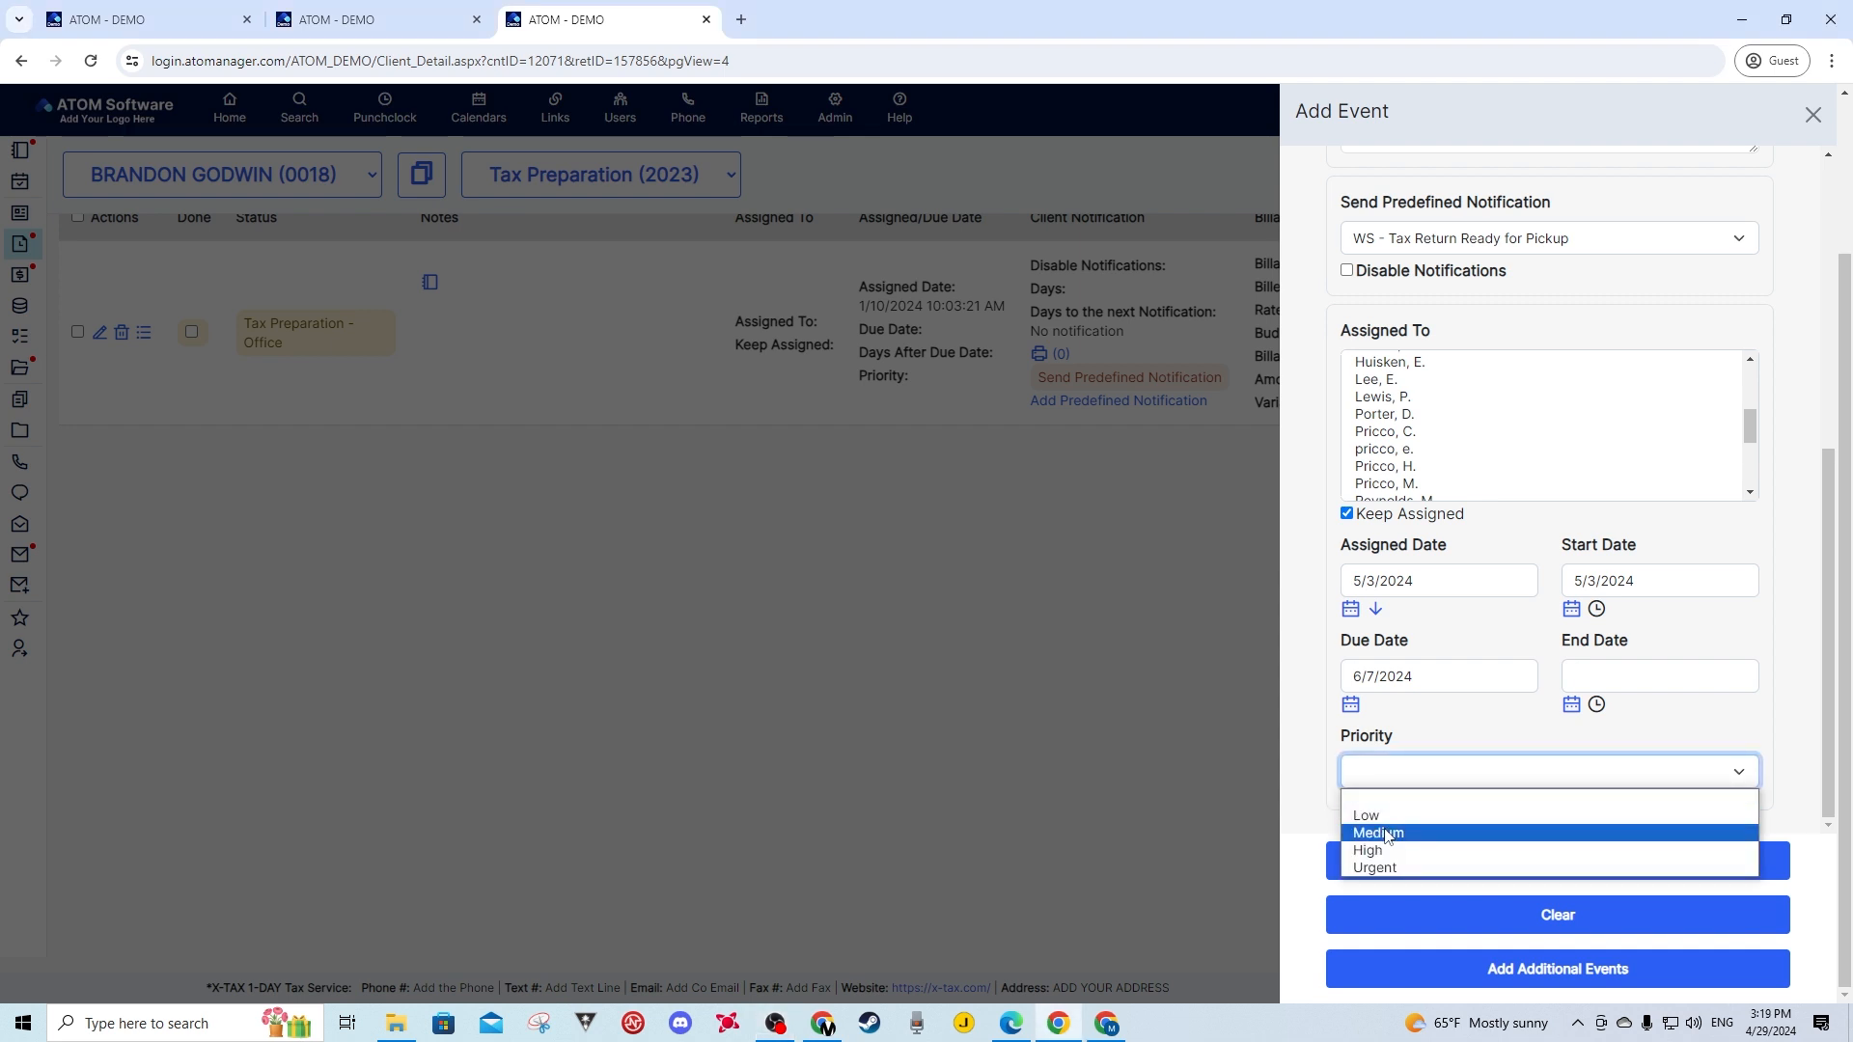
pyautogui.click(1378, 868)
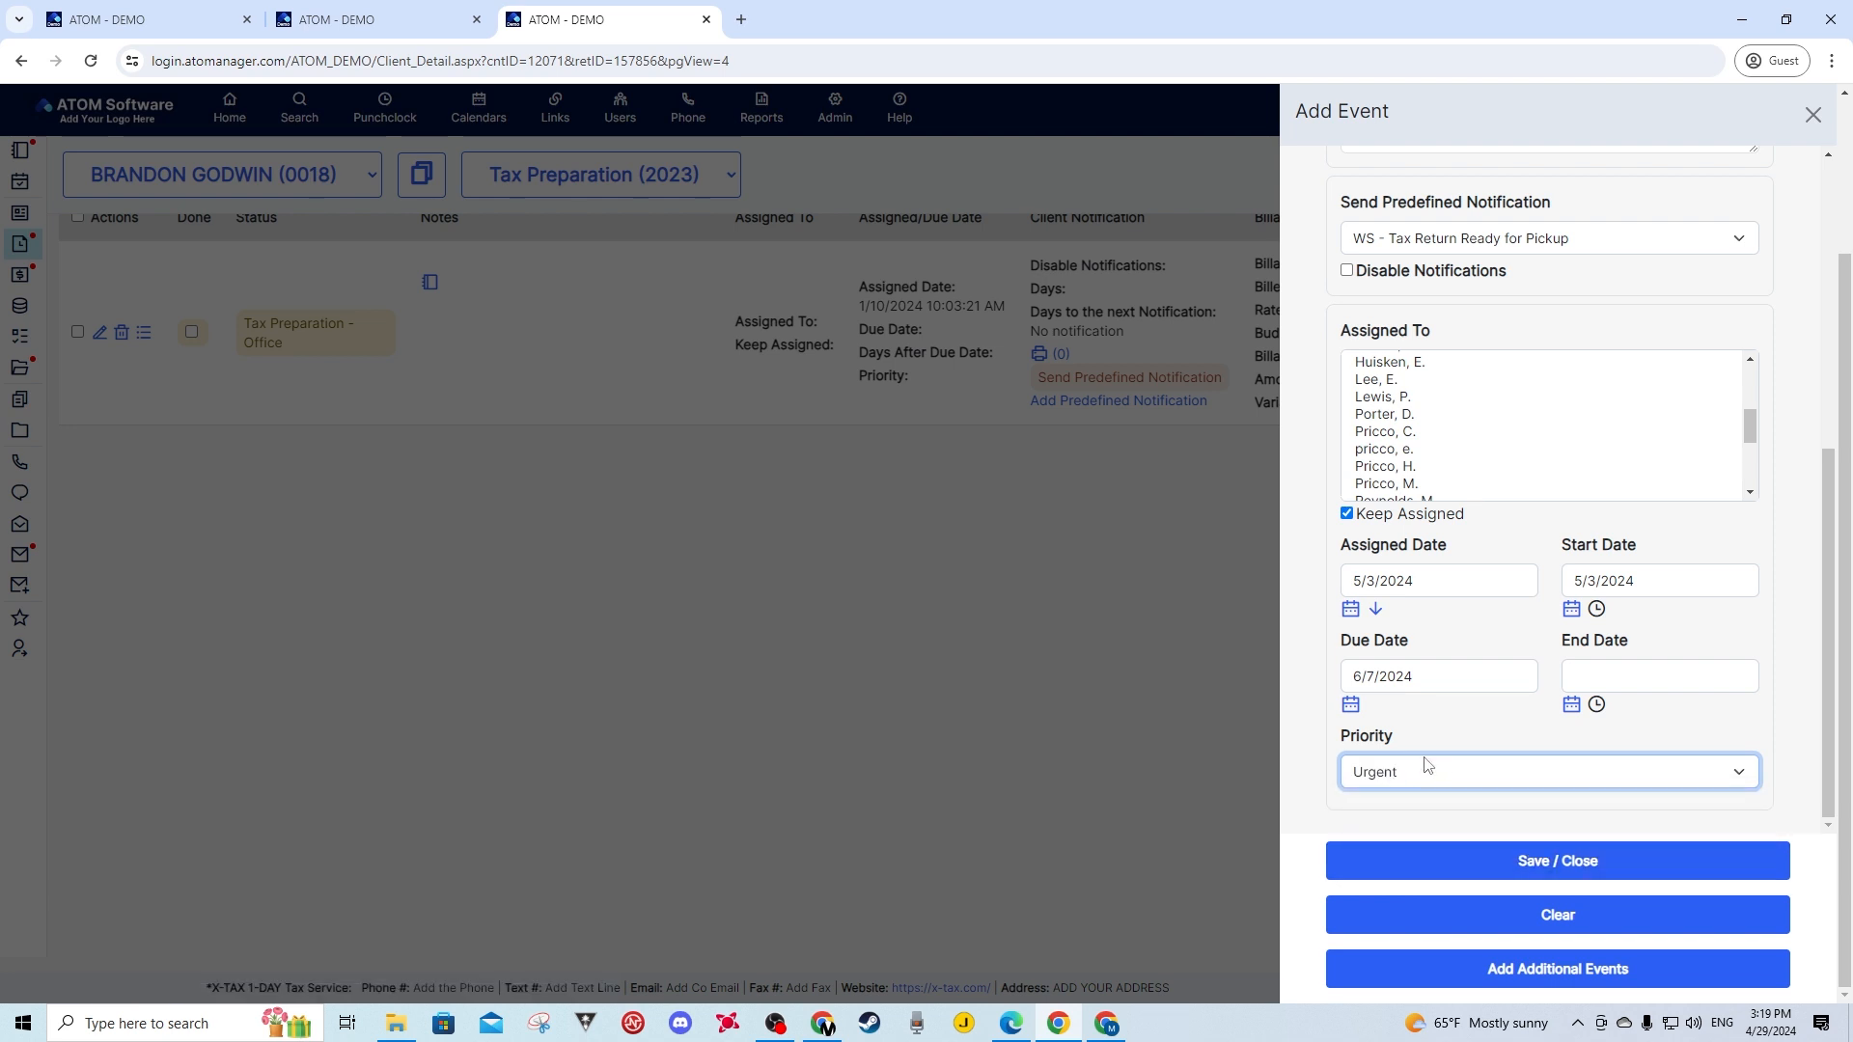
pyautogui.scroll(1, 1432, 459)
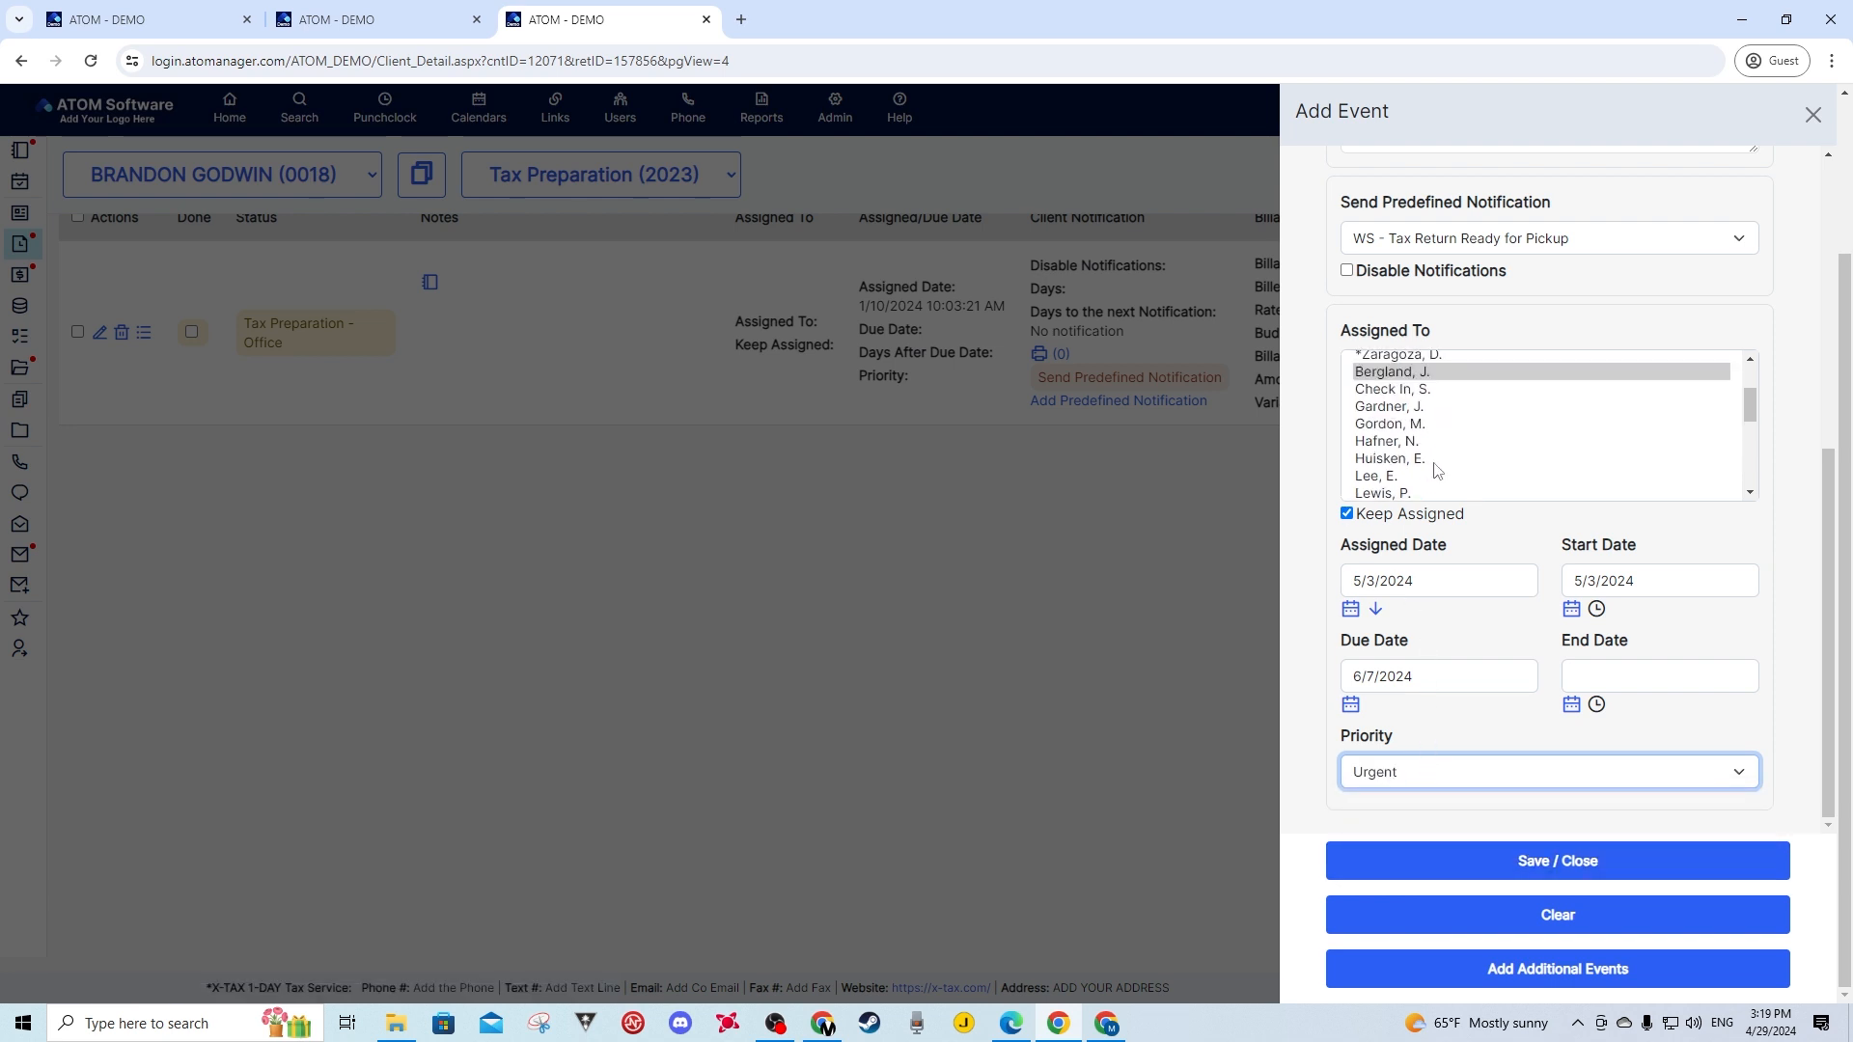
# - Save and close the event, then go back to the client's Tax Preparation (2023) events list
pyautogui.click(1531, 874)
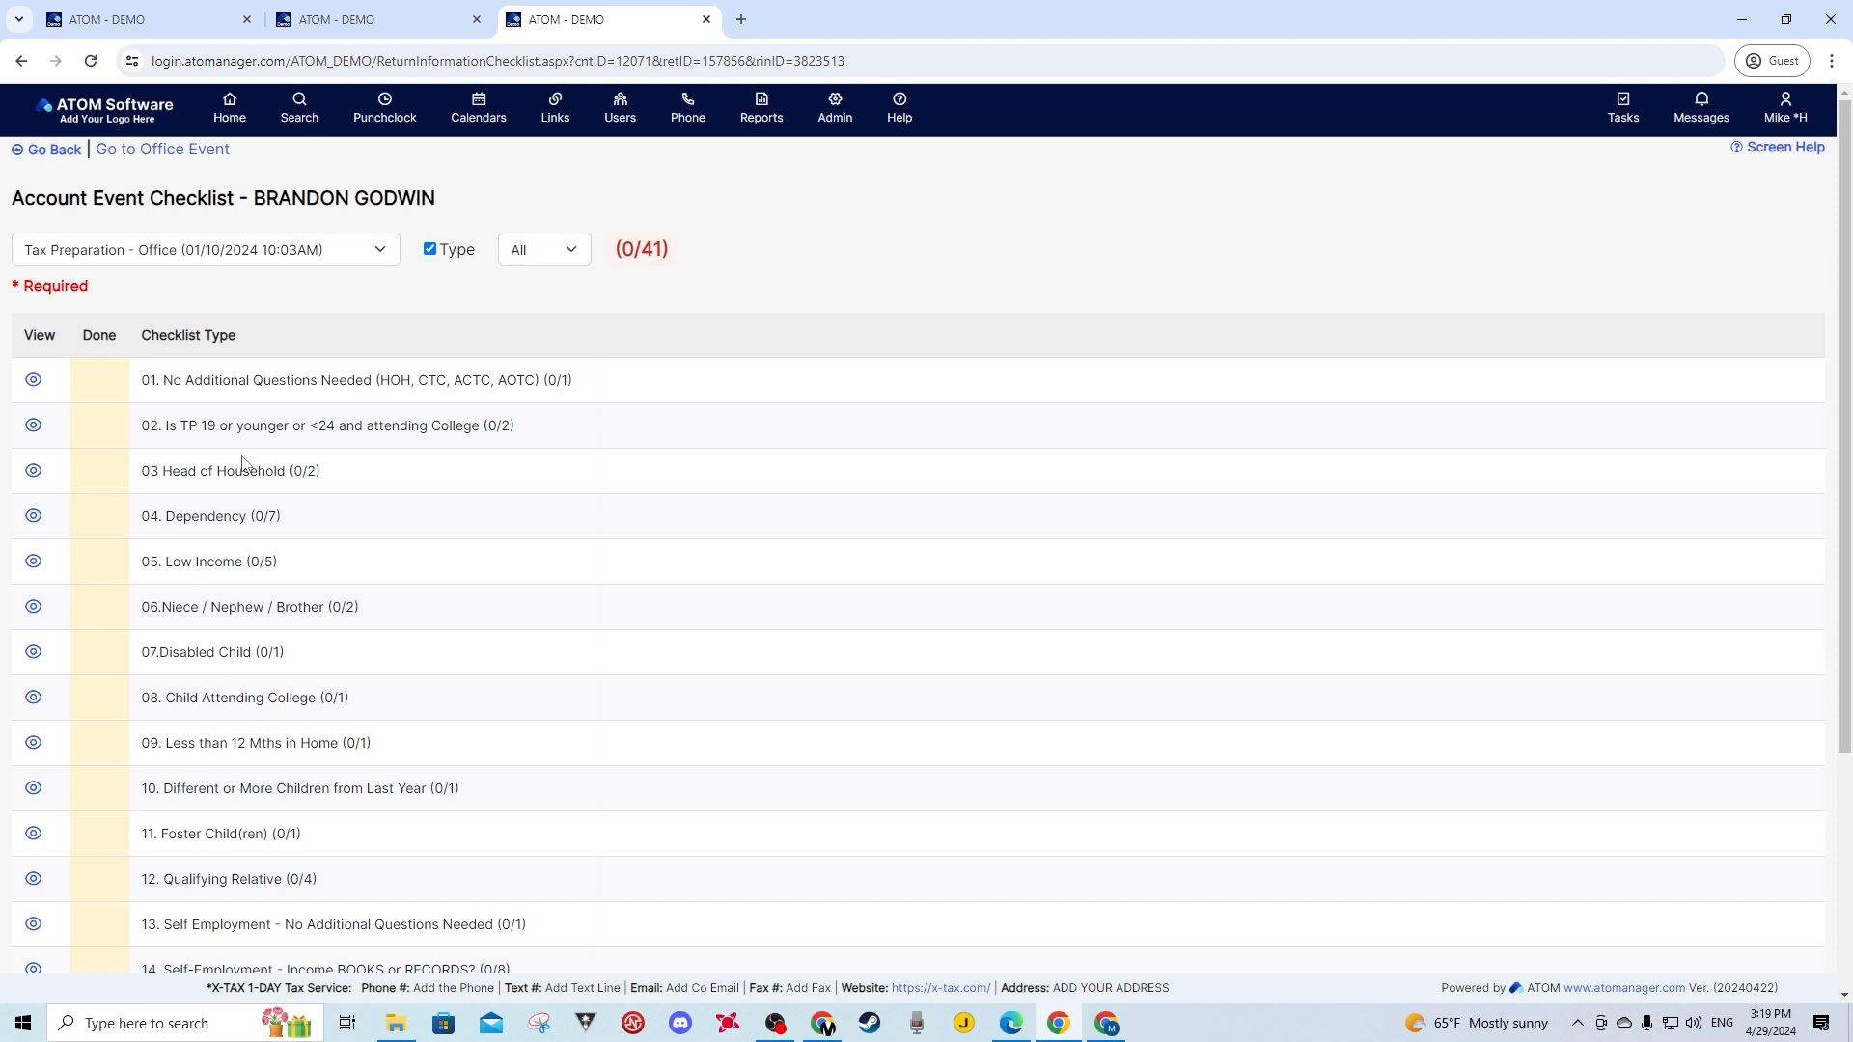
pyautogui.scroll(-2, 241, 465)
pyautogui.scroll(-2, 241, 465)
pyautogui.scroll(5, 270, 546)
pyautogui.click(54, 151)
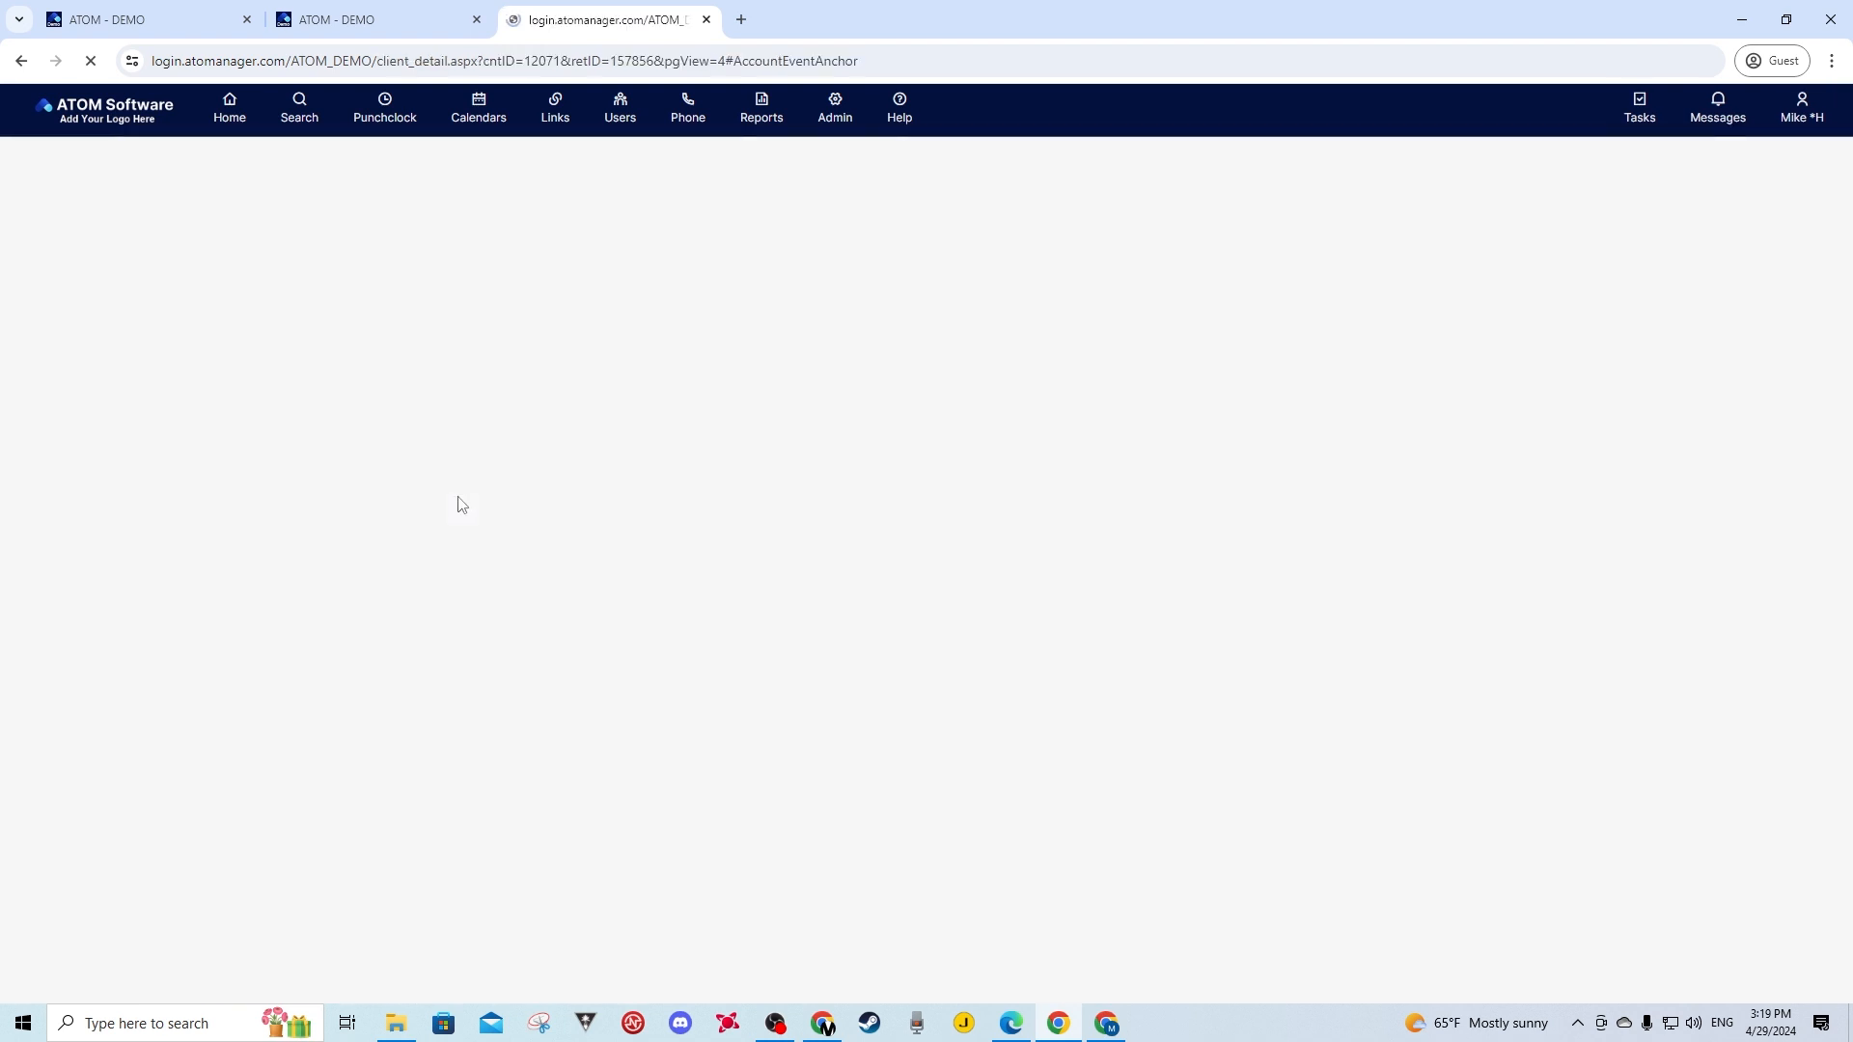
pyautogui.scroll(1, 445, 601)
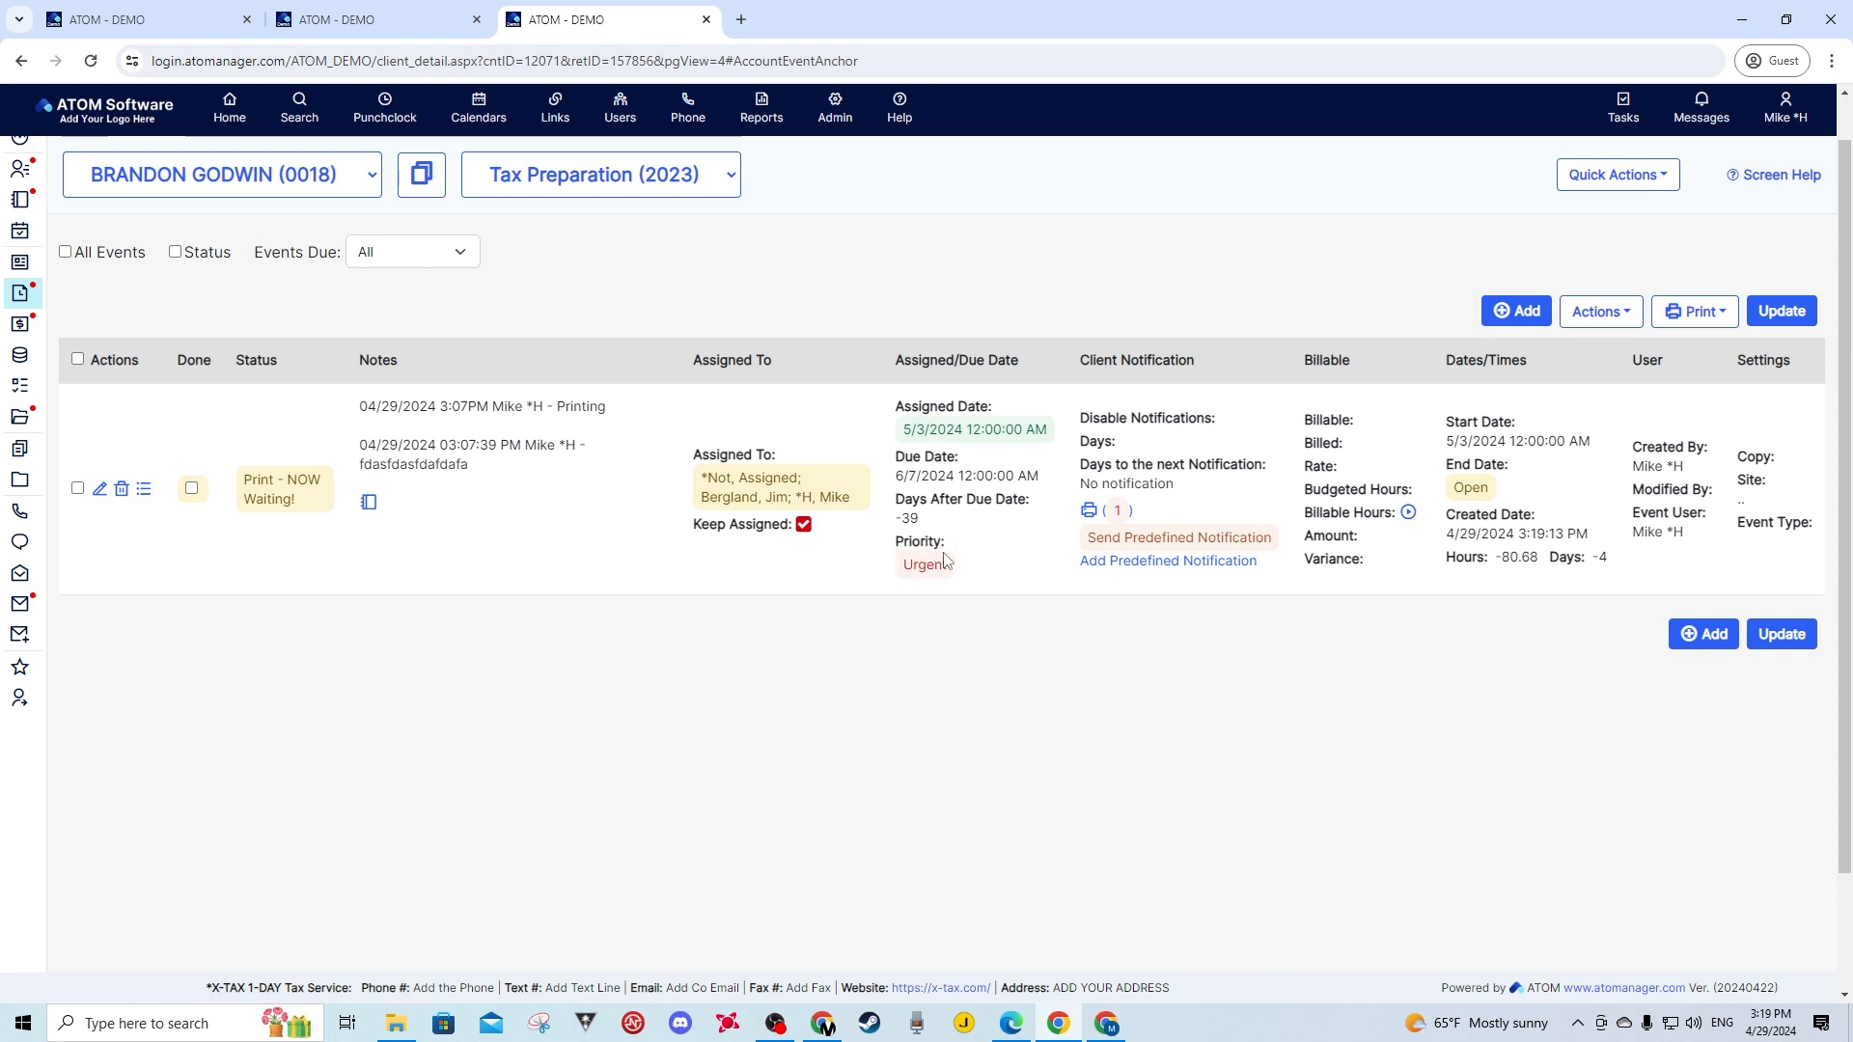
# - Start a new event with status Prepare - NEXT Not Waiting and the Sent email/text - extension note, then clear the form
pyautogui.click(1516, 312)
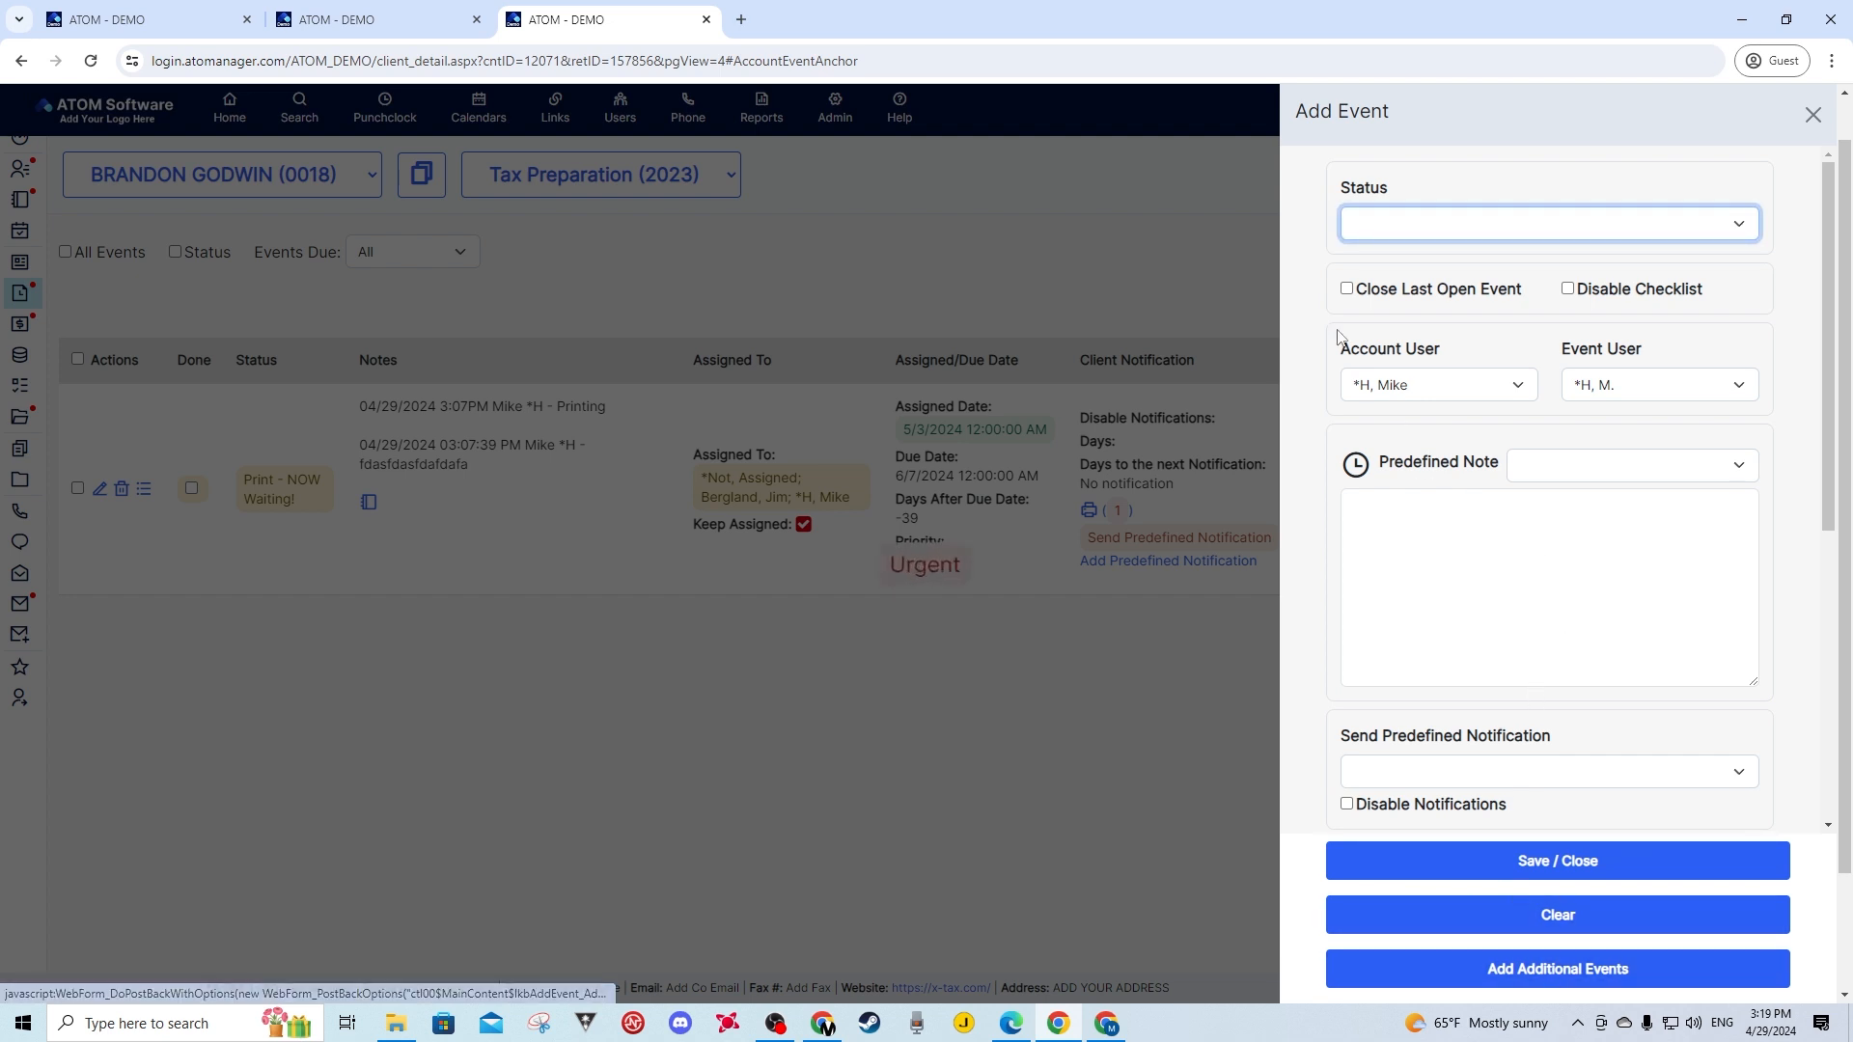
pyautogui.click(1544, 223)
pyautogui.click(1419, 344)
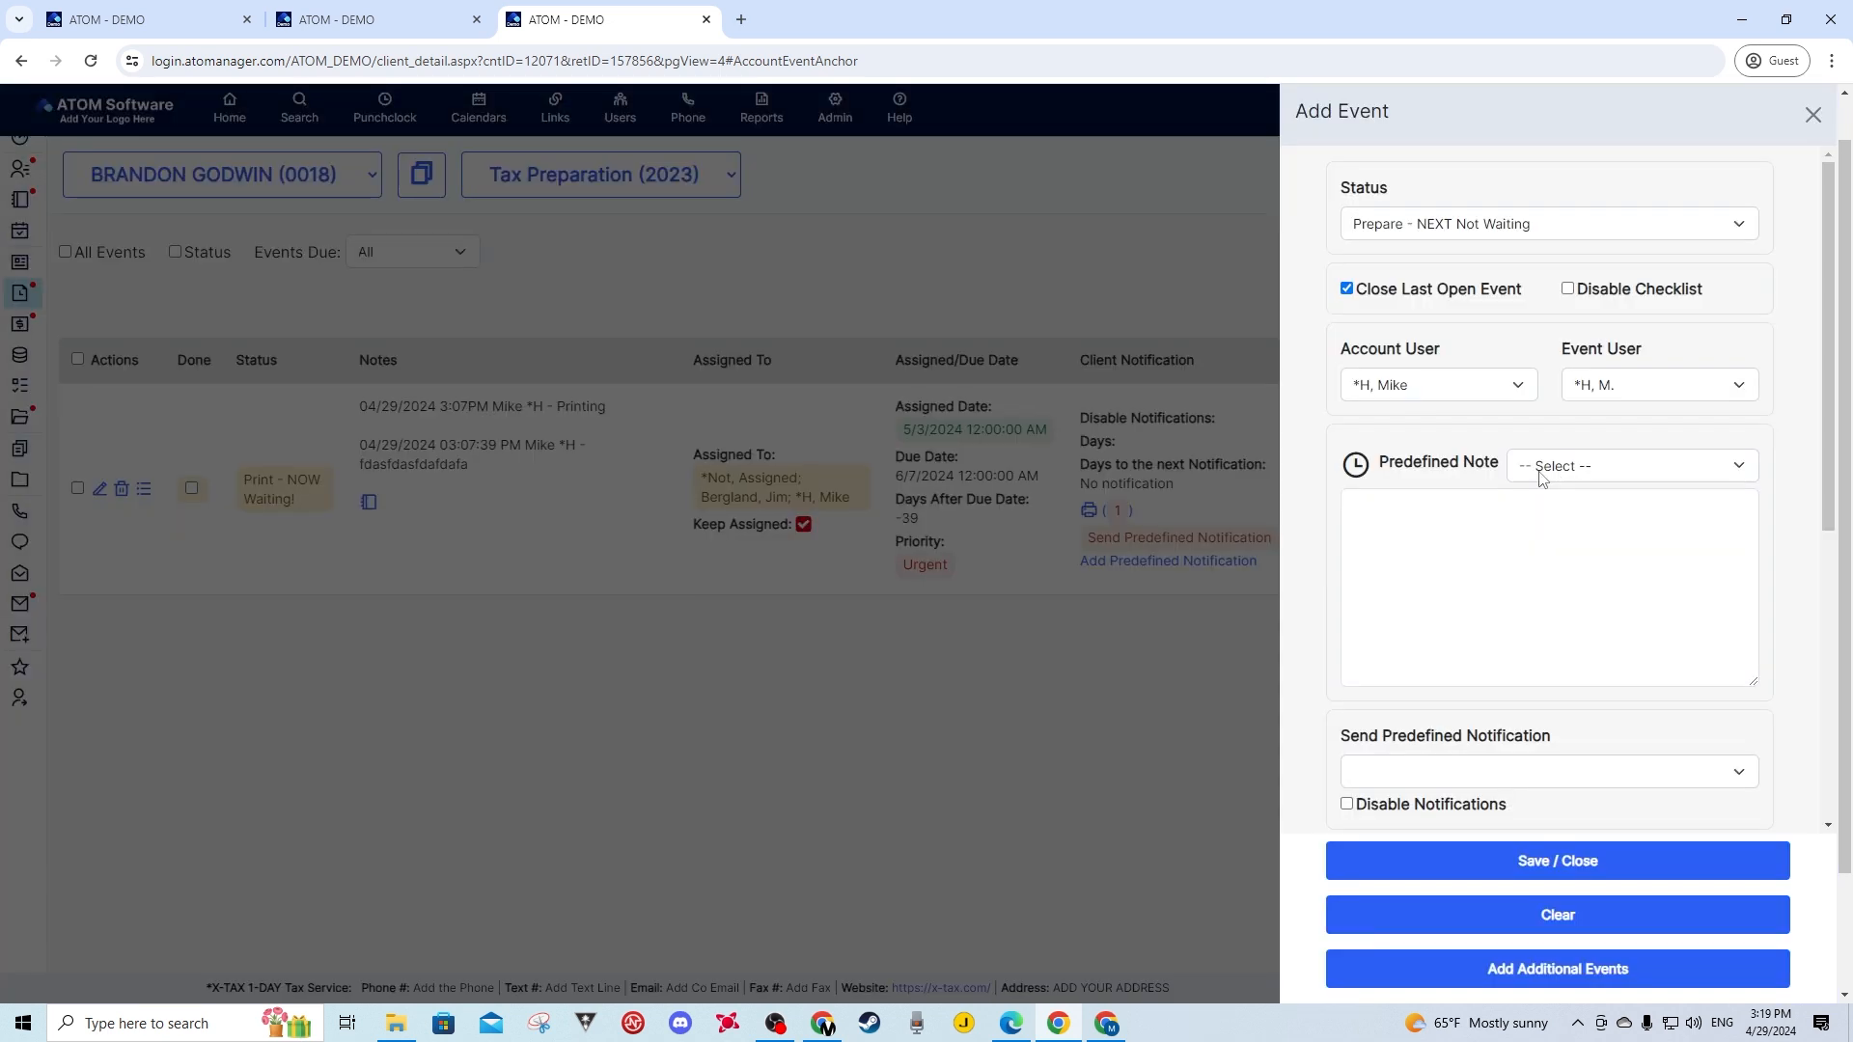
pyautogui.click(1569, 467)
pyautogui.click(1602, 527)
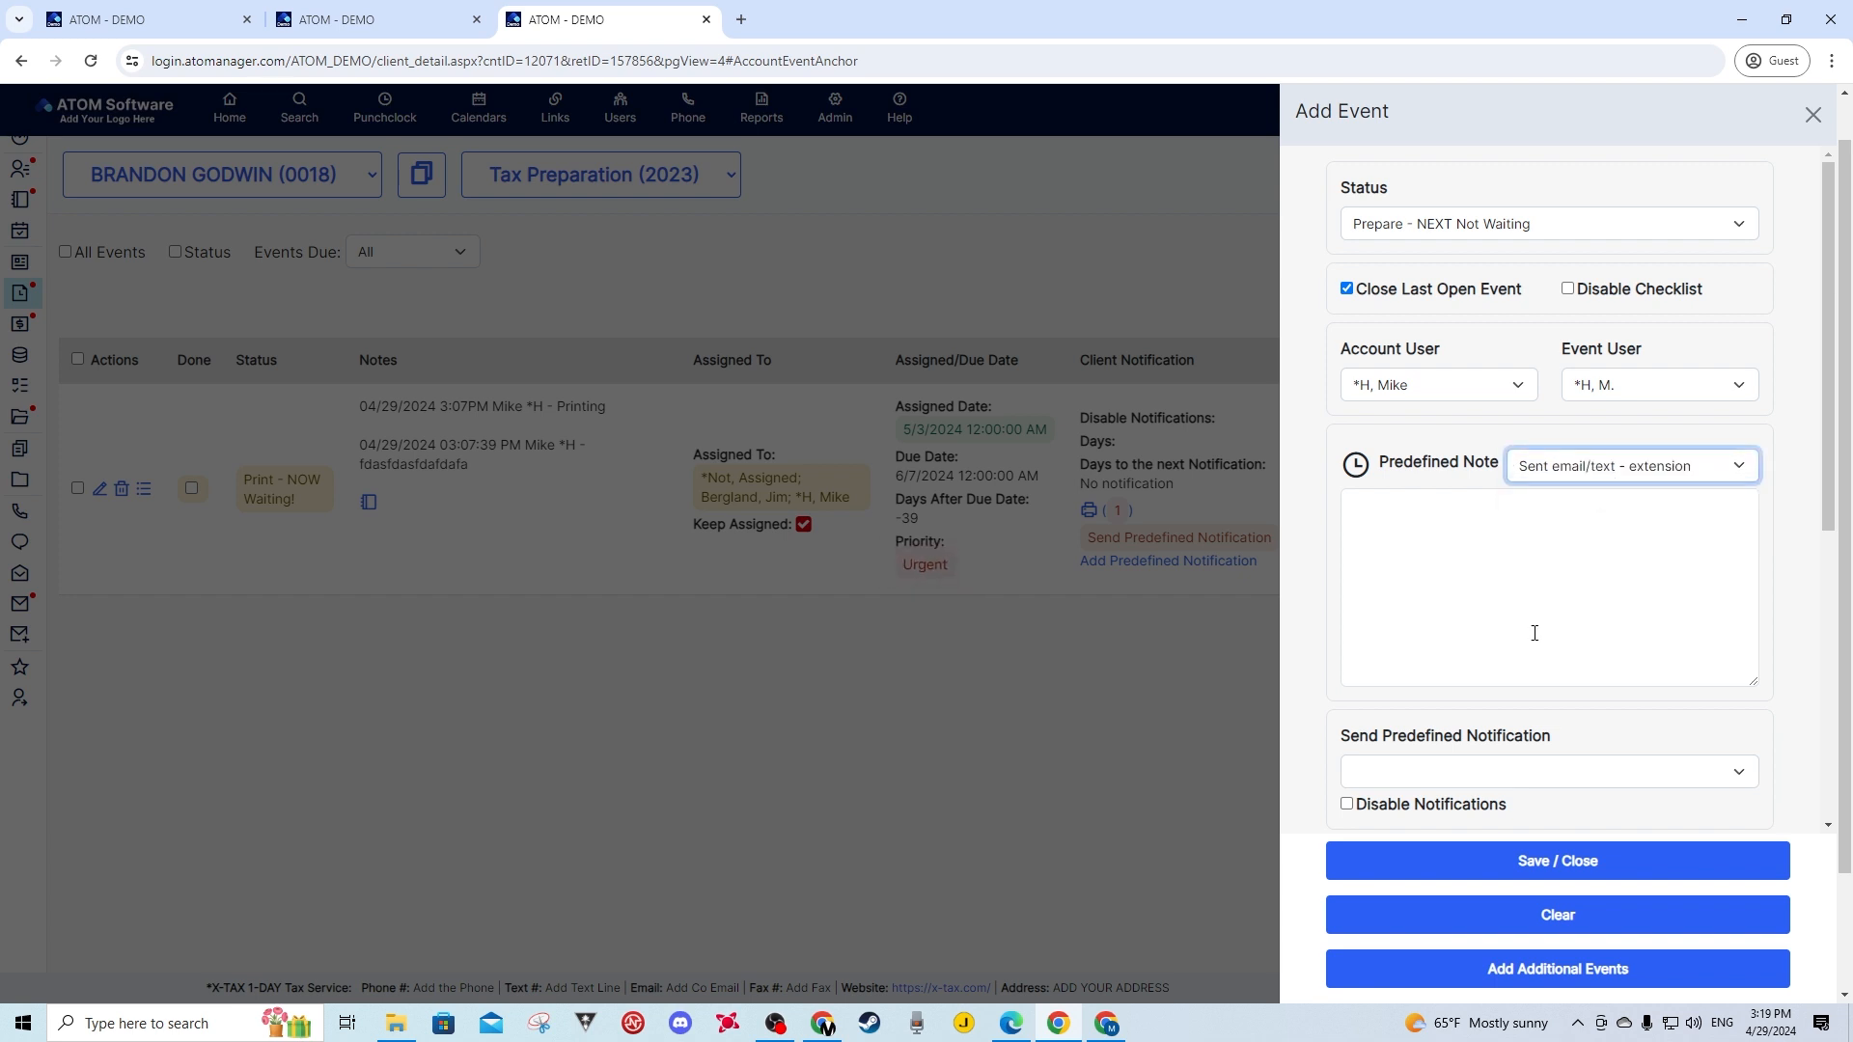
pyautogui.click(1506, 918)
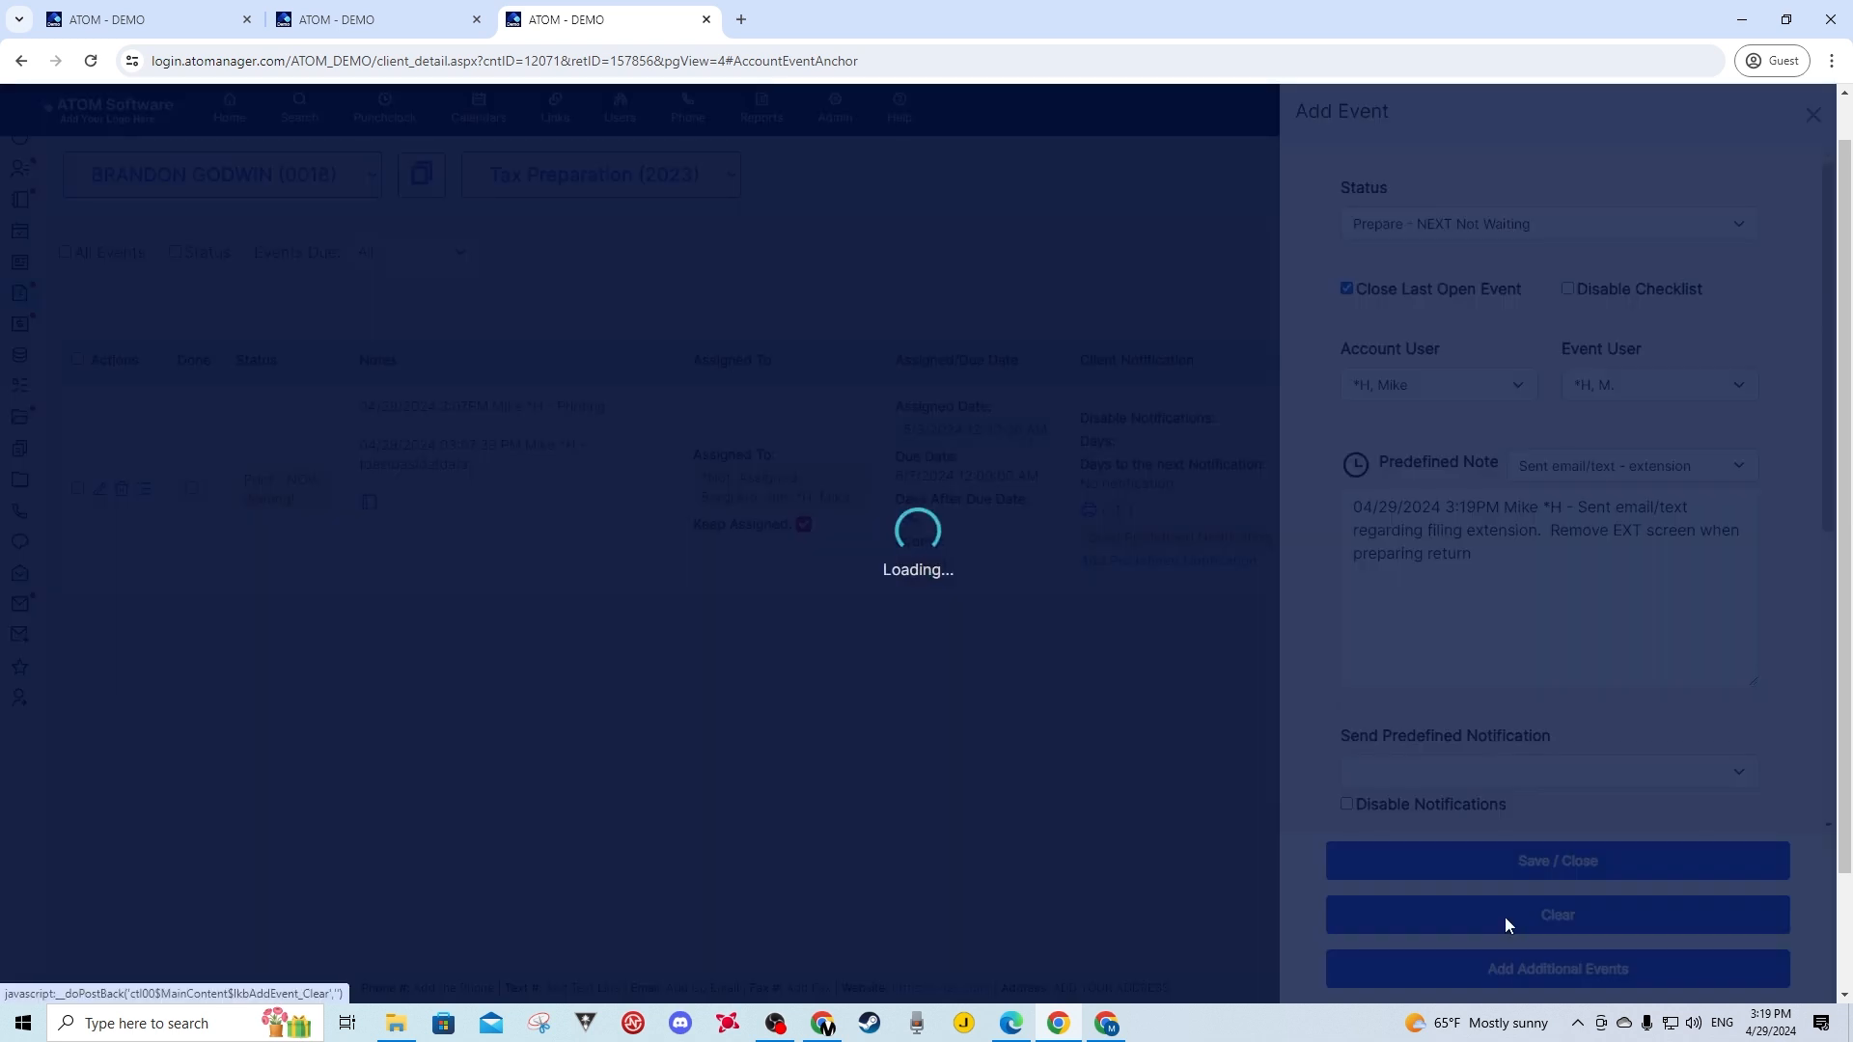